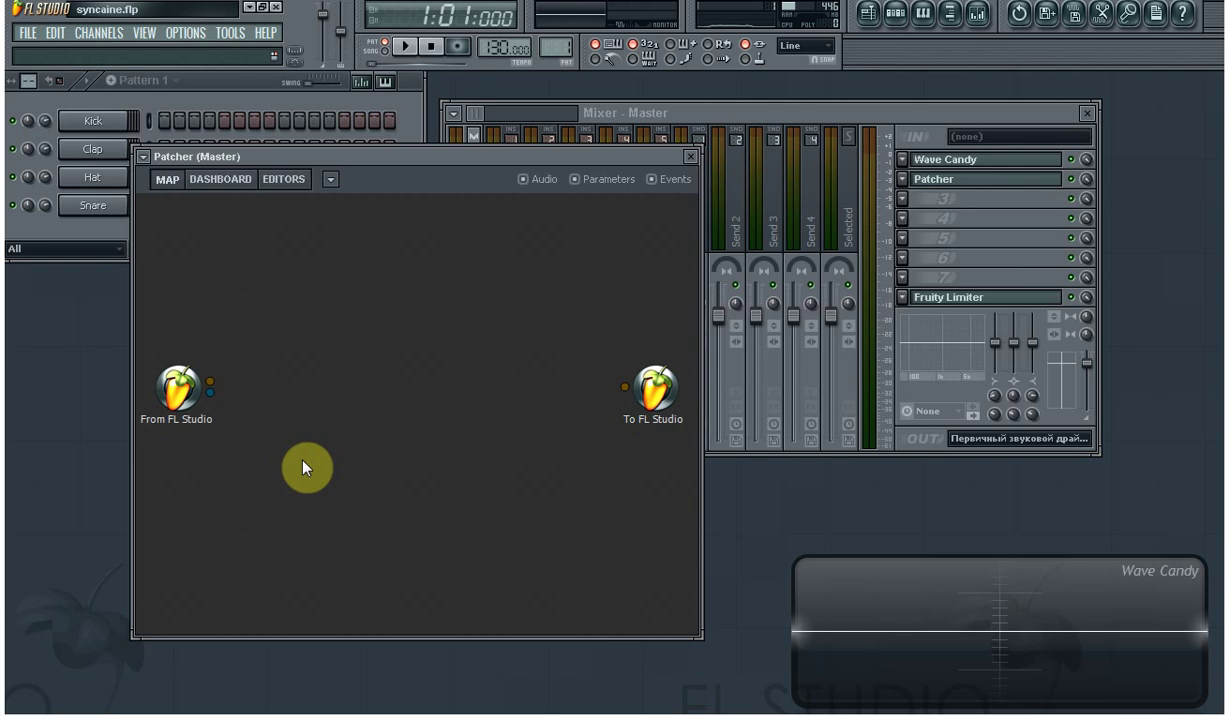
Add a Fruity Filter plugin to the Patcher map and place it above the empty area between the FL Studio input and output.
{"action": "left_click_drag", "start_coordinate": [437, 163], "coordinate": [526, 116]}
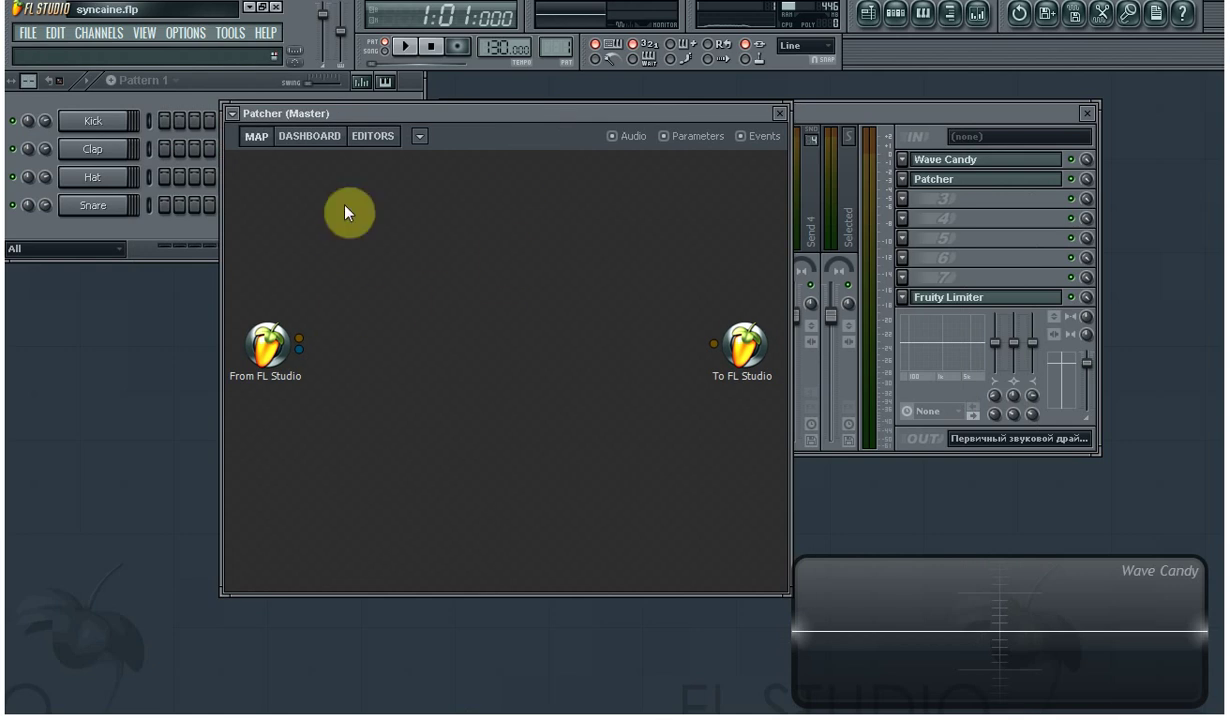
{"action": "left_click_drag", "start_coordinate": [394, 122], "coordinate": [358, 143]}
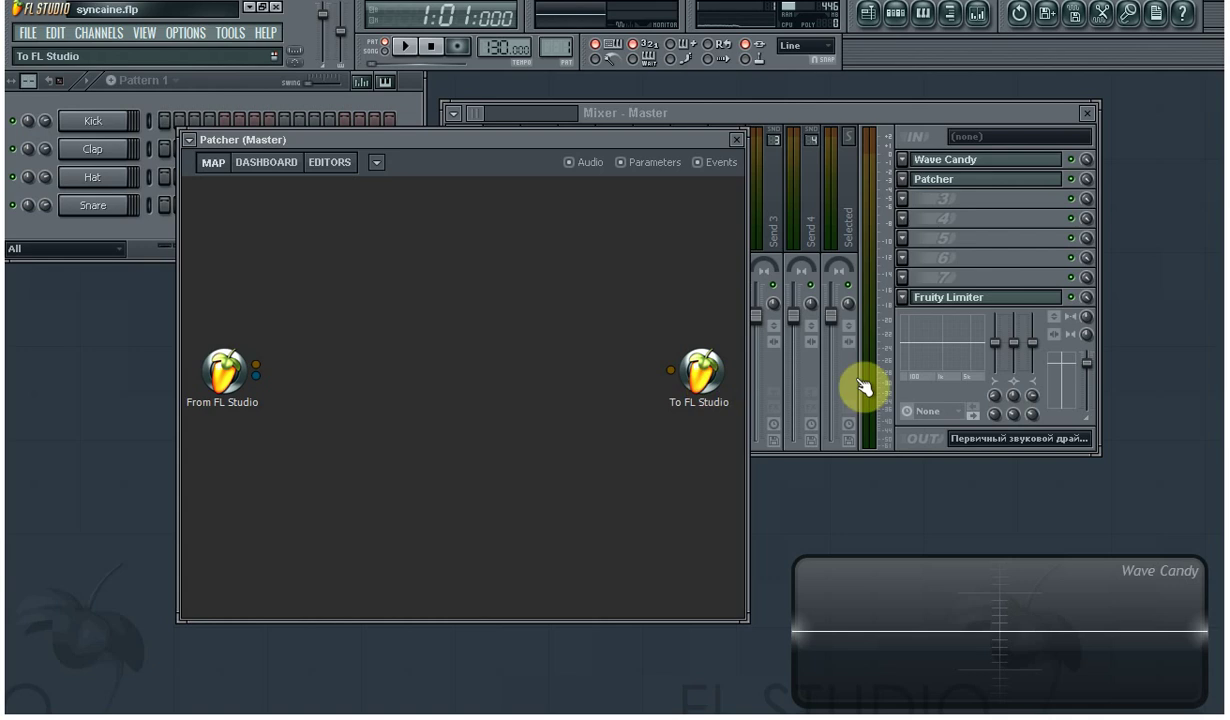
{"action": "right_click", "coordinate": [360, 295]}
{"action": "mouse_move", "coordinate": [370, 303]}
{"action": "left_click", "coordinate": [703, 302]}
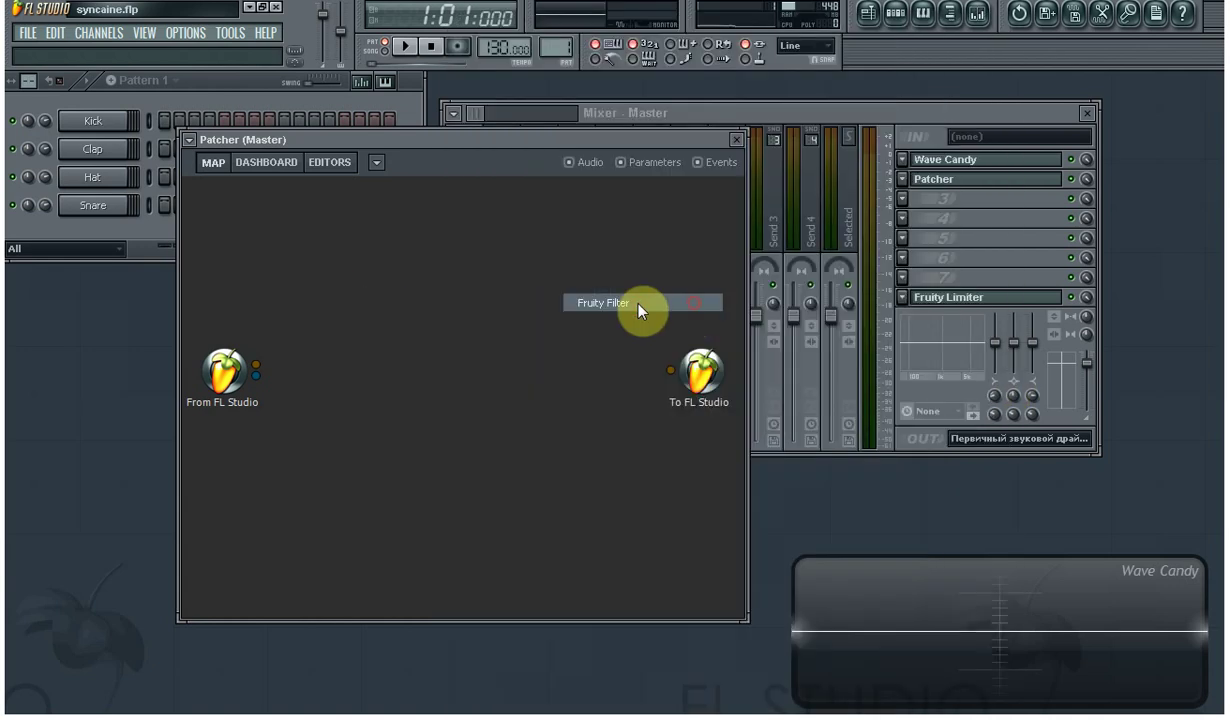
{"action": "left_click_drag", "start_coordinate": [376, 312], "coordinate": [341, 220]}
Add Fruity Delay 2 and Fruity Free Filter to the map and stack them below Fruity Filter.
{"action": "right_click", "coordinate": [350, 305]}
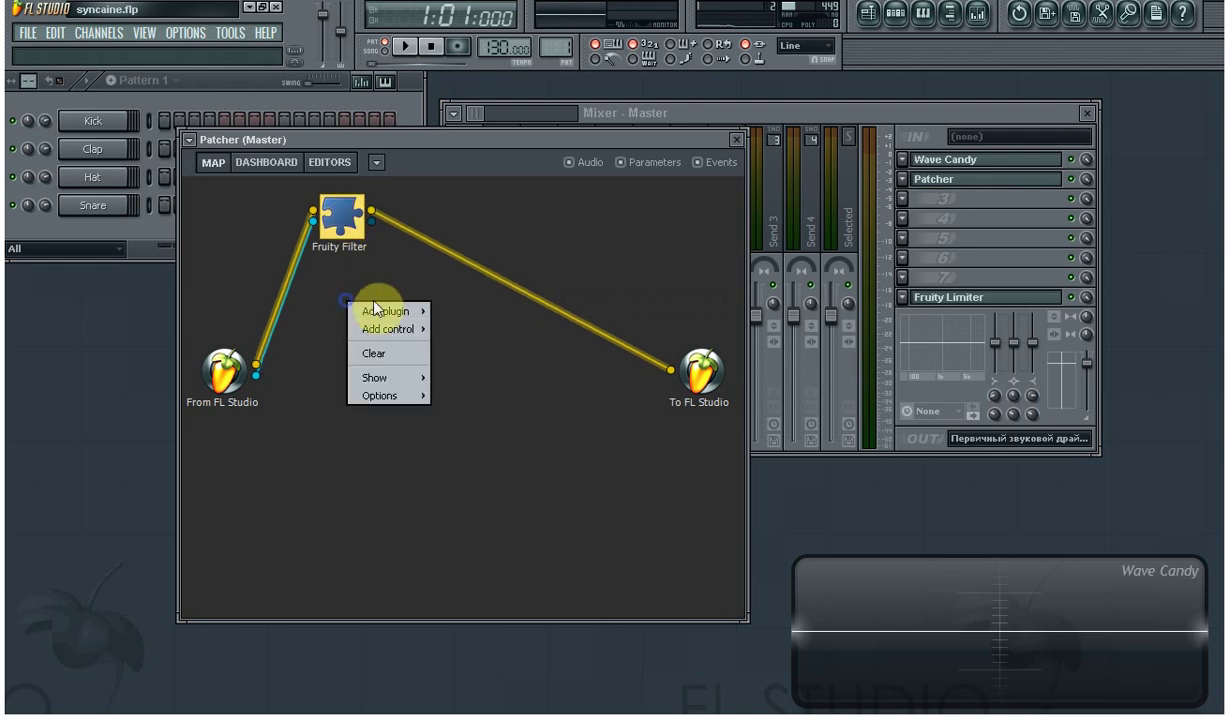
{"action": "mouse_move", "coordinate": [380, 310]}
{"action": "left_click", "coordinate": [615, 245]}
{"action": "right_click", "coordinate": [398, 381]}
{"action": "mouse_move", "coordinate": [433, 390]}
{"action": "left_click", "coordinate": [705, 373]}
{"action": "left_click_drag", "start_coordinate": [446, 400], "coordinate": [528, 488]}
{"action": "left_click_drag", "start_coordinate": [399, 340], "coordinate": [470, 397]}
{"action": "left_click_drag", "start_coordinate": [325, 218], "coordinate": [425, 255]}
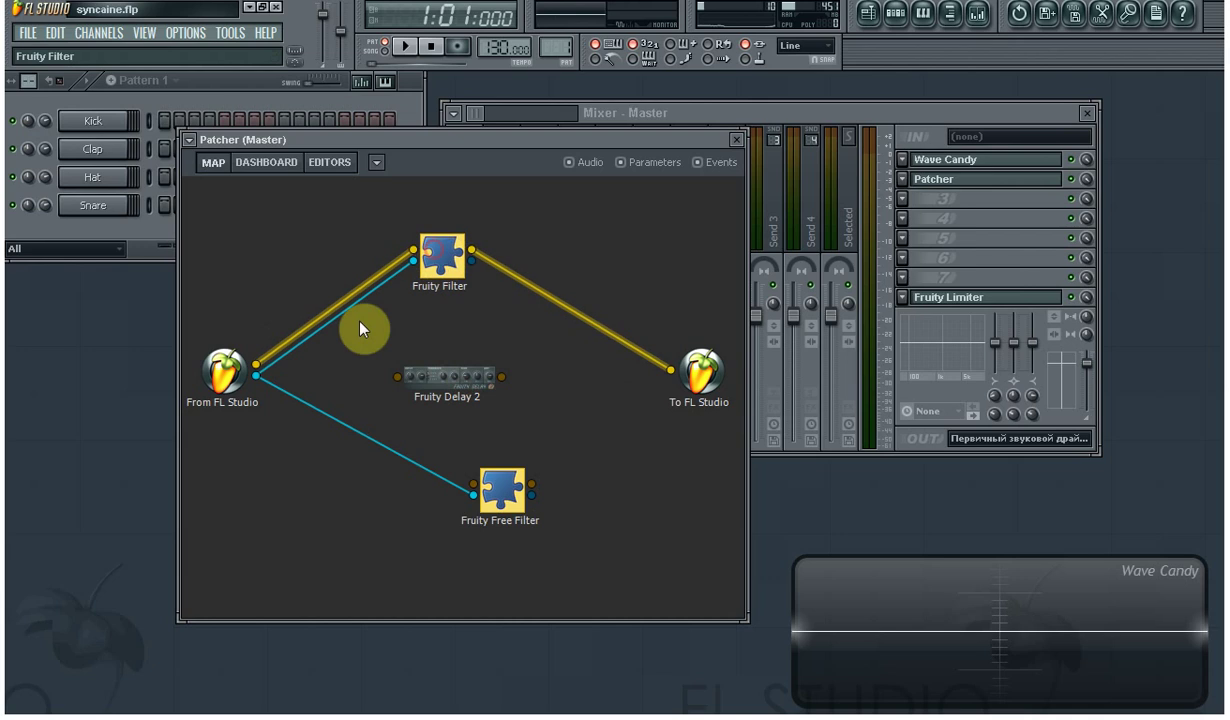
Hide the event and parameter connections and route Fruity Filter's audio output through Fruity Delay 2 to To FL Studio.
{"action": "left_click", "coordinate": [698, 163]}
{"action": "left_click", "coordinate": [620, 162]}
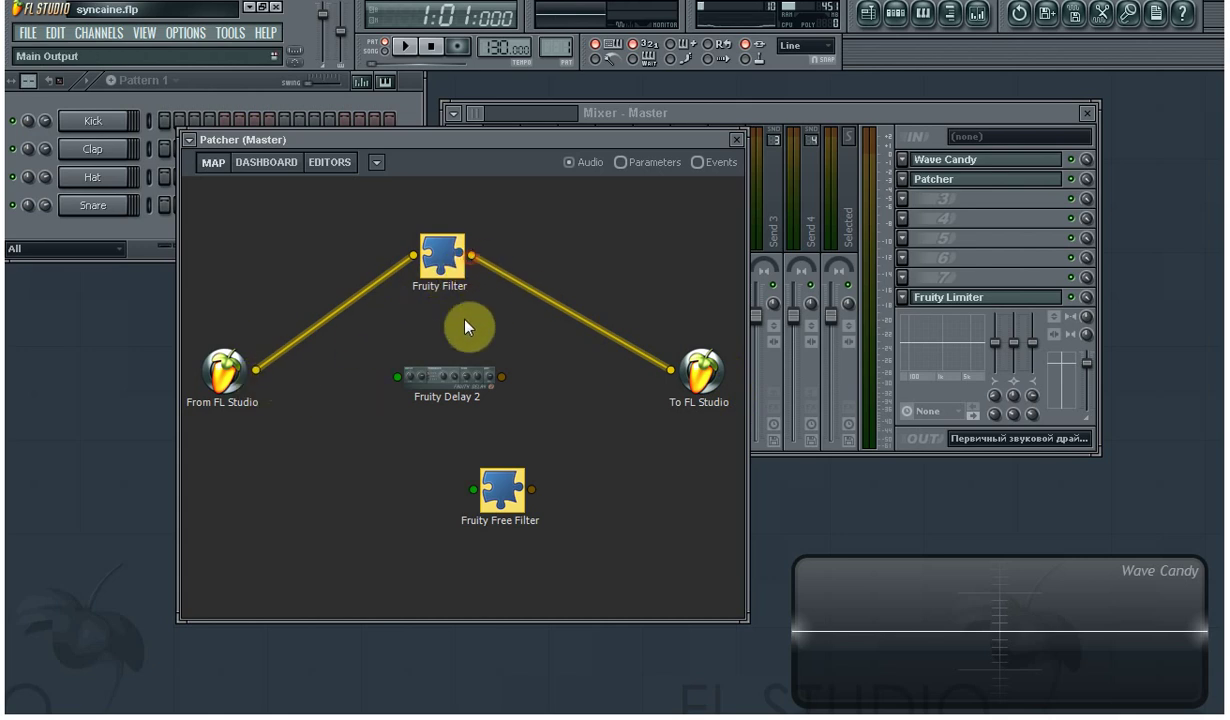
{"action": "left_click_drag", "start_coordinate": [415, 352], "coordinate": [671, 371]}
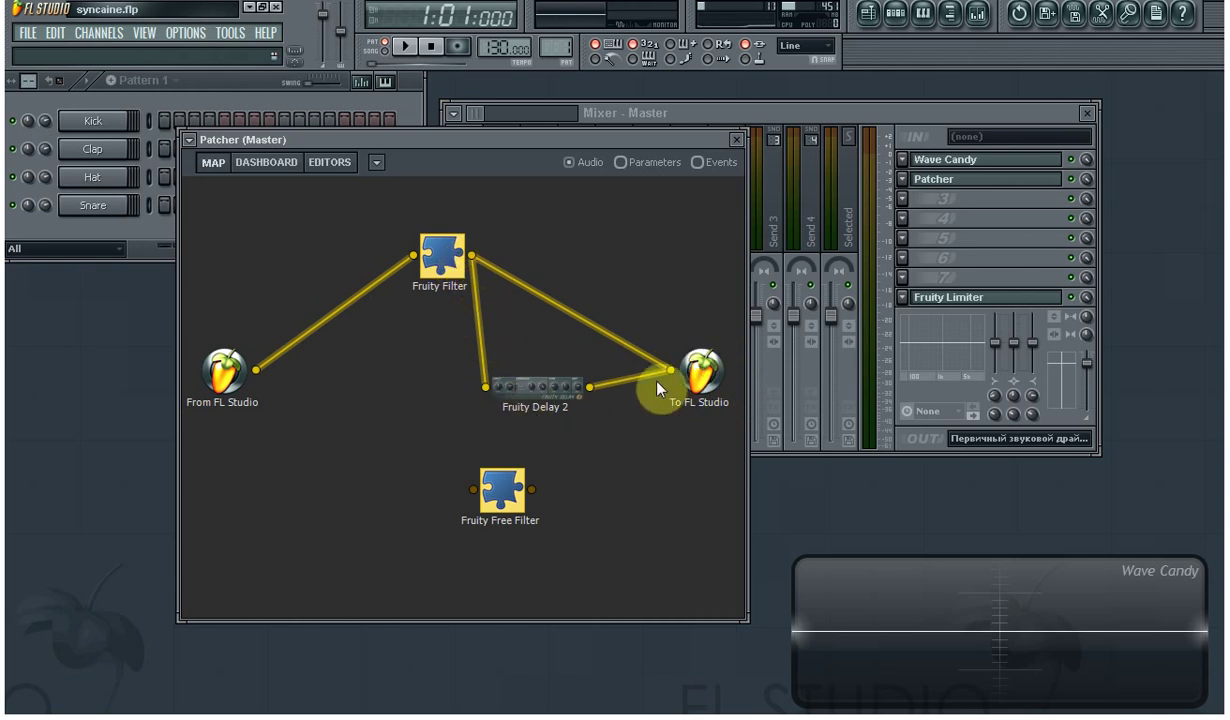
{"action": "left_click_drag", "start_coordinate": [513, 405], "coordinate": [420, 424]}
Feed Fruity Free Filter's audio input from Fruity Delay 2 and From FL Studio, and send its output to To FL Studio.
{"action": "left_click_drag", "start_coordinate": [473, 489], "coordinate": [495, 404]}
{"action": "left_click_drag", "start_coordinate": [533, 492], "coordinate": [591, 499]}
{"action": "left_click_drag", "start_coordinate": [461, 412], "coordinate": [493, 450]}
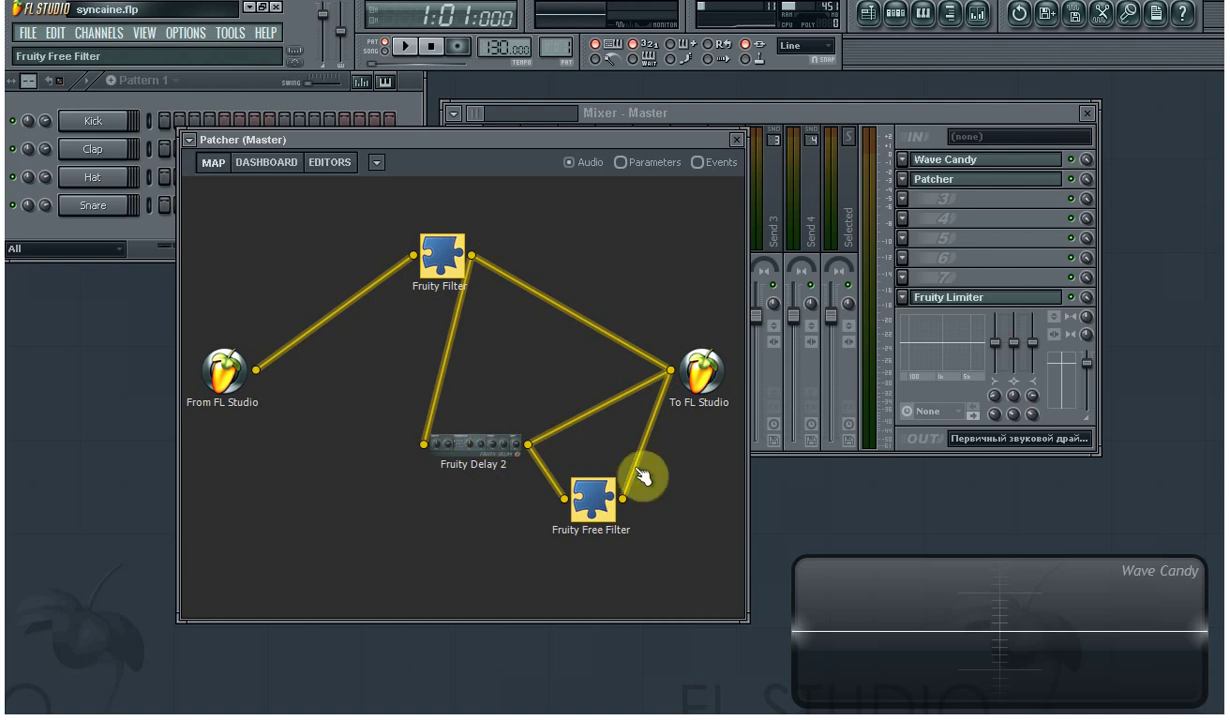
{"action": "left_click_drag", "start_coordinate": [253, 373], "coordinate": [546, 563]}
{"action": "left_click", "coordinate": [652, 538]}
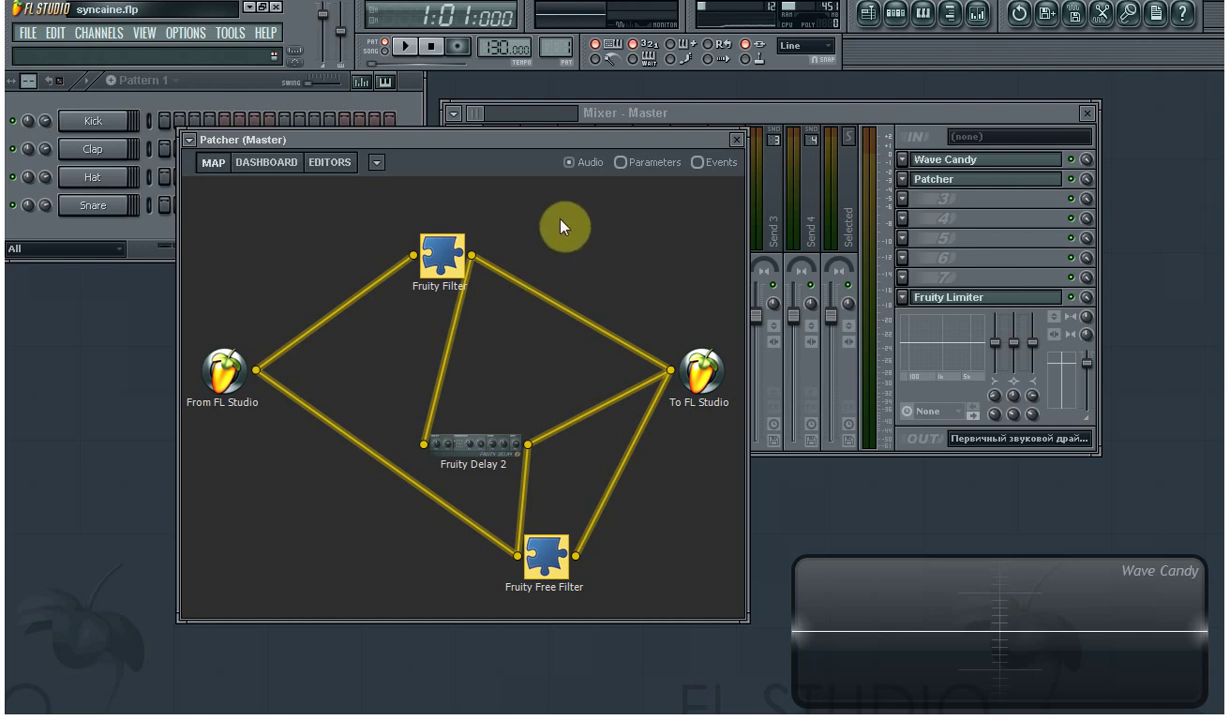
Show the parameter and event connections again and add a knob control below From FL Studio.
{"action": "left_click", "coordinate": [652, 163]}
{"action": "left_click", "coordinate": [697, 162]}
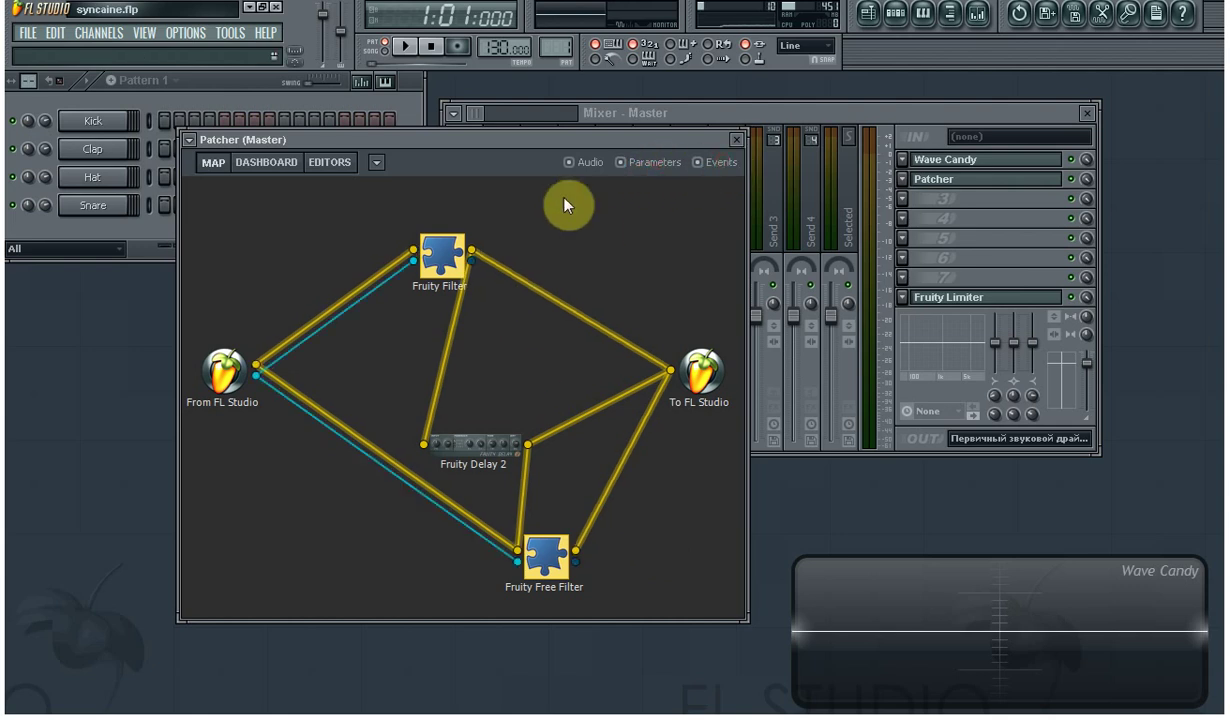
{"action": "right_click", "coordinate": [572, 221]}
{"action": "mouse_move", "coordinate": [587, 234]}
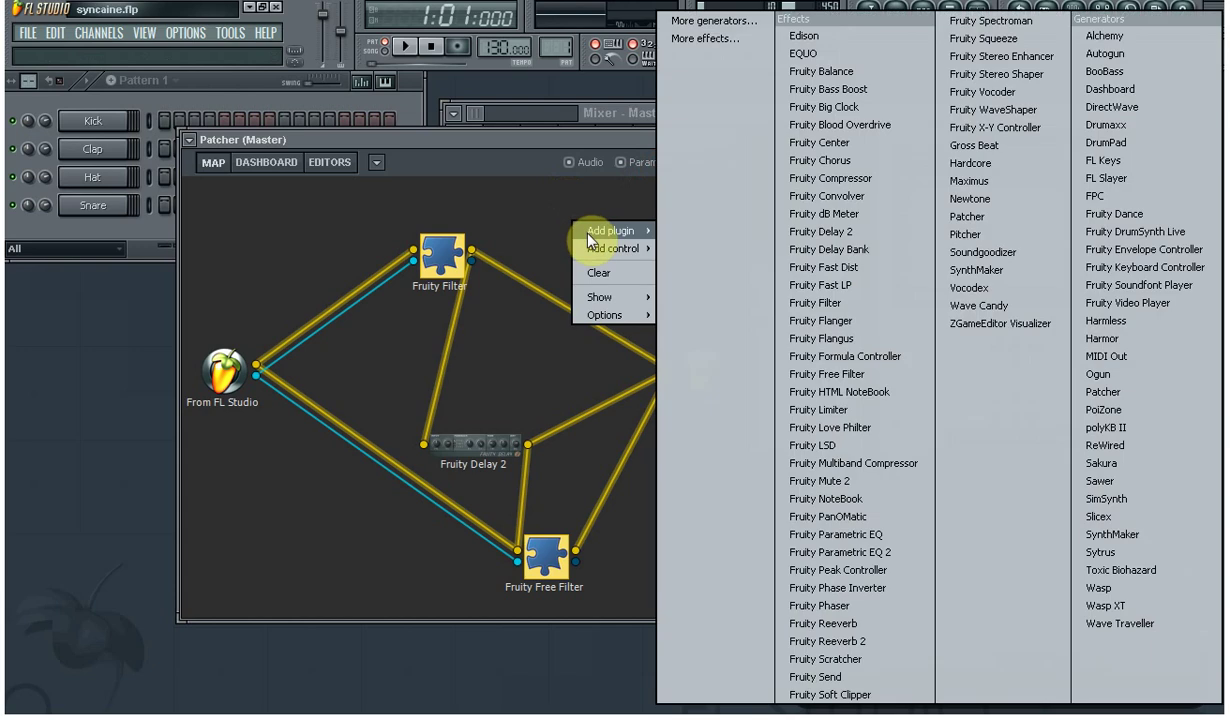
{"action": "right_click", "coordinate": [236, 205]}
{"action": "mouse_move", "coordinate": [306, 237]}
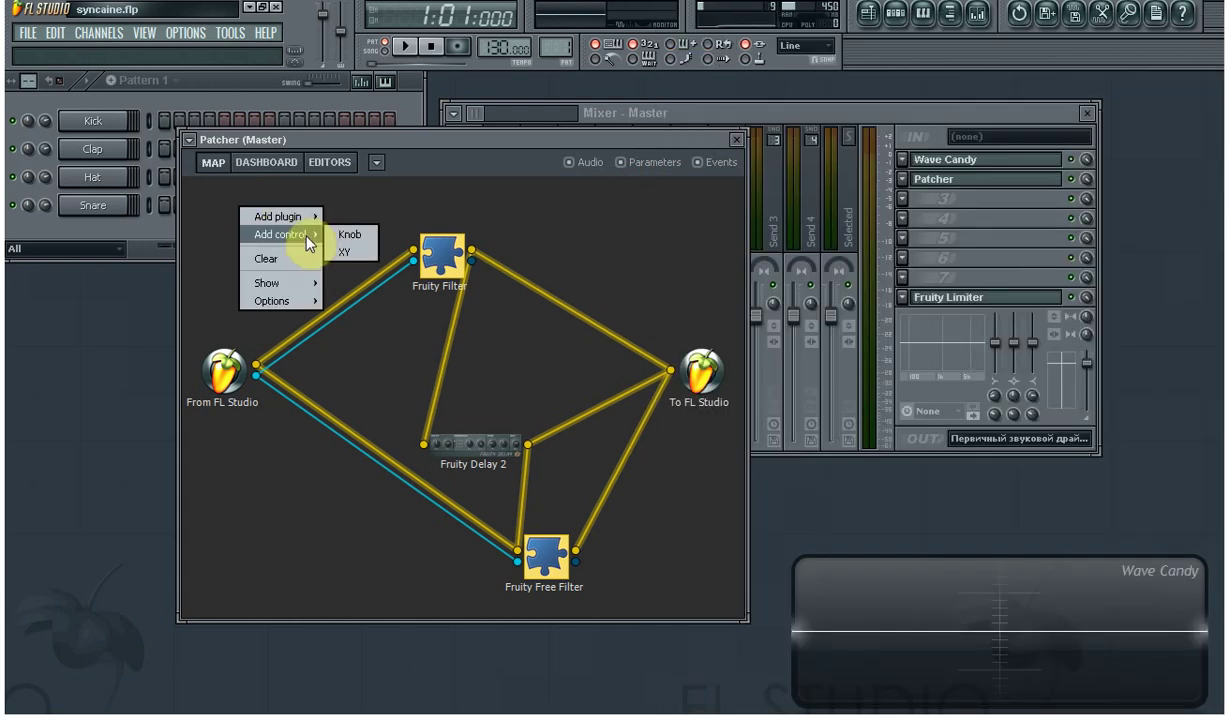
{"action": "left_click", "coordinate": [347, 233]}
{"action": "left_click_drag", "start_coordinate": [262, 268], "coordinate": [238, 524]}
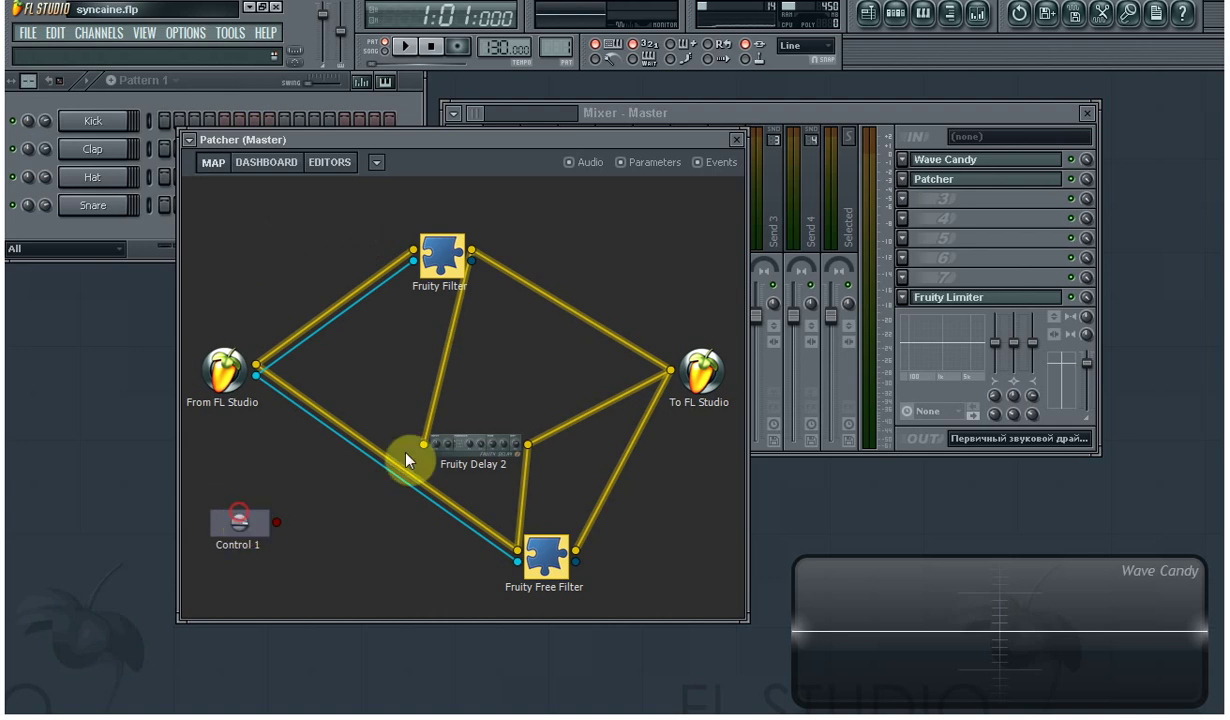
Expose Fruity Delay 2's Dry level parameter as an input and link Control 1 to it.
{"action": "right_click", "coordinate": [495, 445]}
{"action": "mouse_move", "coordinate": [553, 522]}
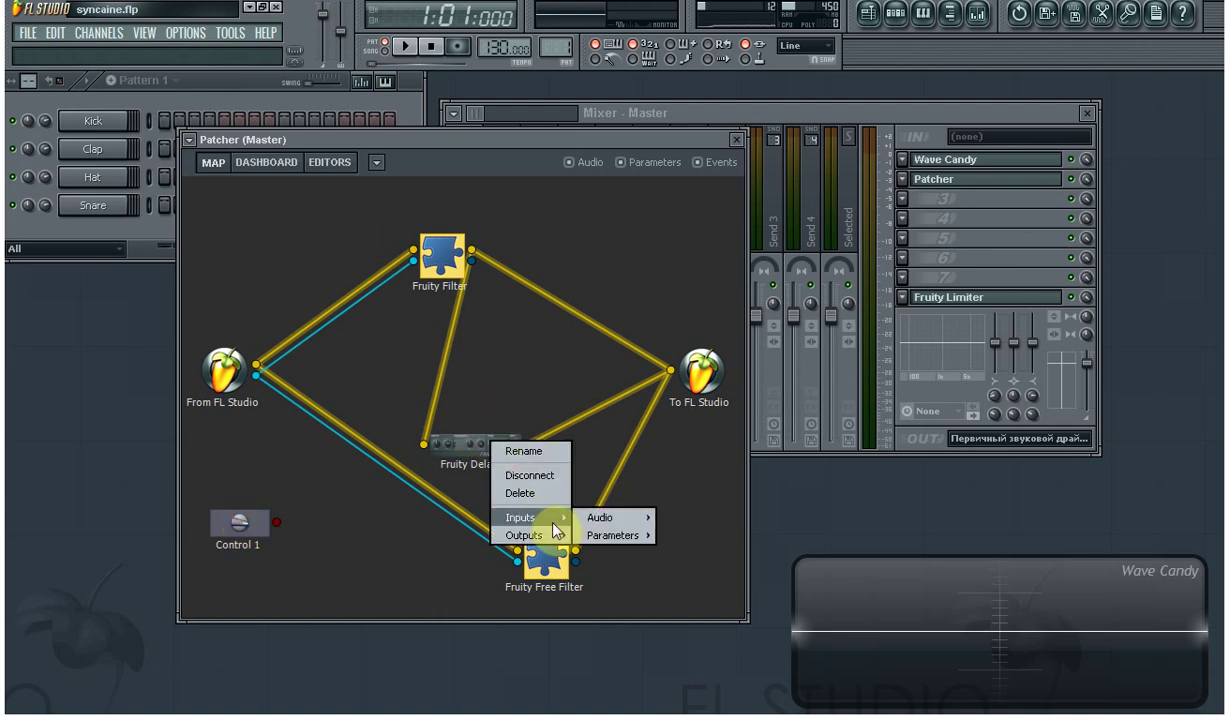
{"action": "mouse_move", "coordinate": [610, 535]}
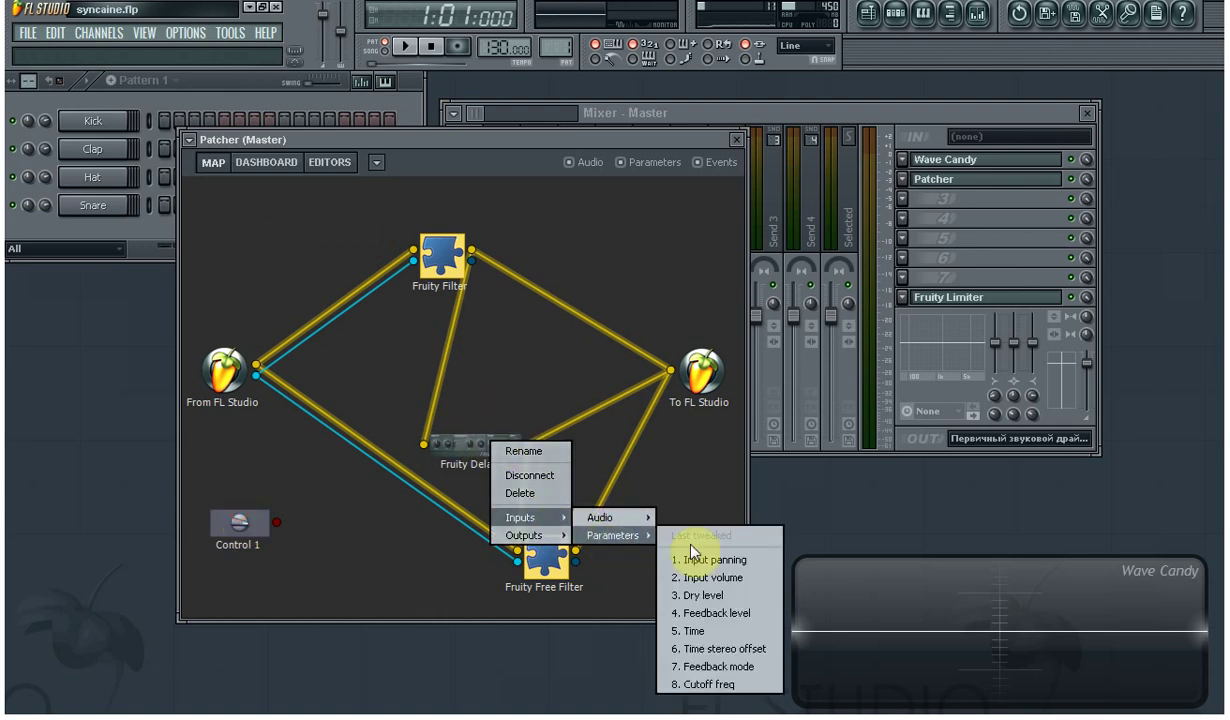
{"action": "left_click", "coordinate": [745, 612]}
{"action": "left_click_drag", "start_coordinate": [276, 522], "coordinate": [424, 458]}
Add a second knob control to the map above From FL Studio.
{"action": "right_click", "coordinate": [257, 276]}
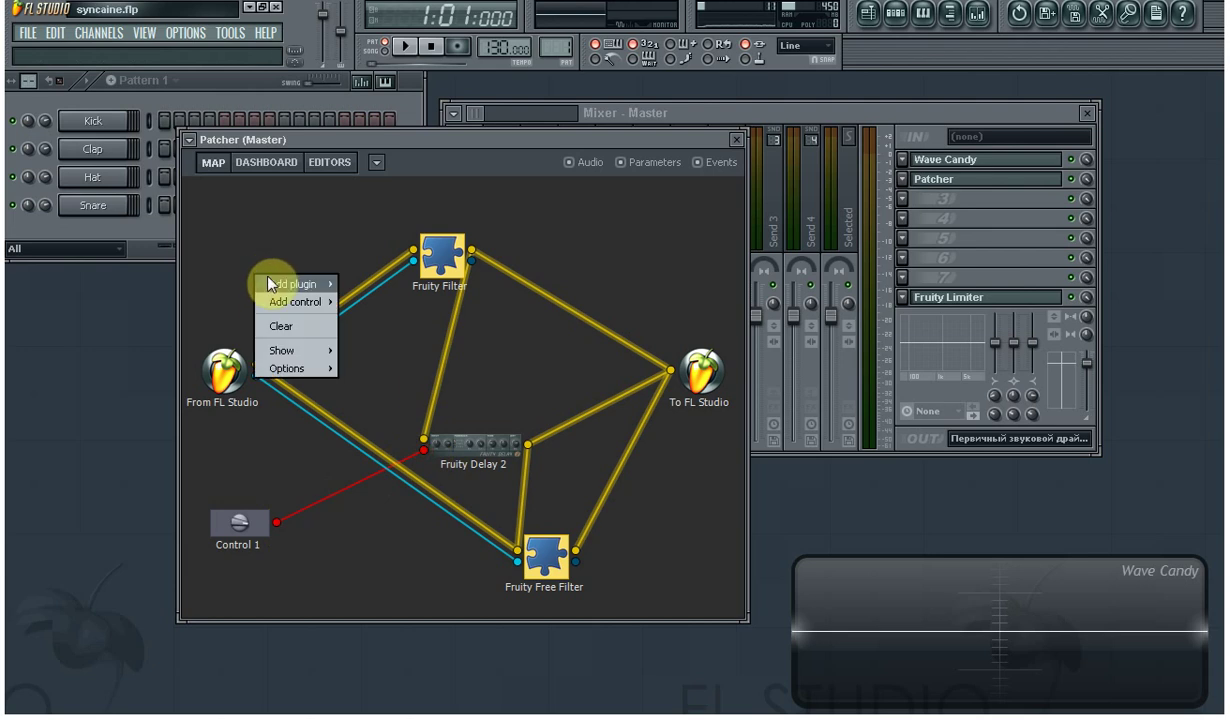
{"action": "mouse_move", "coordinate": [285, 302]}
{"action": "left_click", "coordinate": [341, 295]}
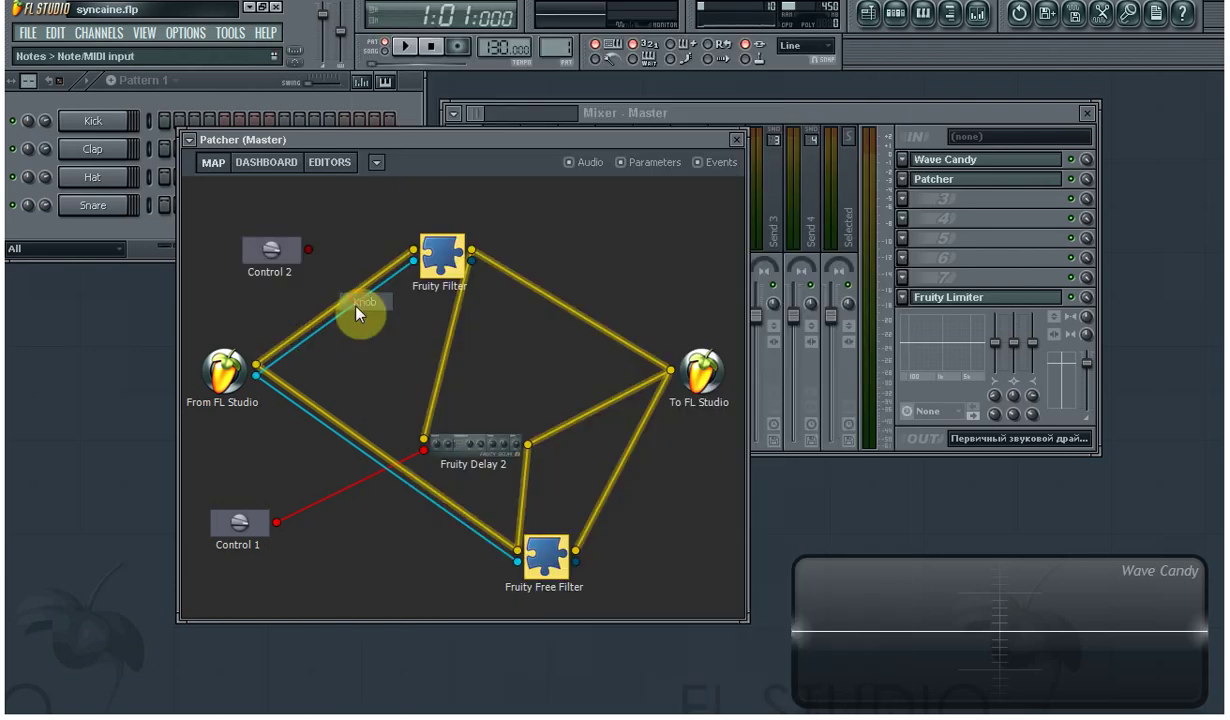
Link Control 2 to Fruity Delay 2's exposed Time parameter and move the control beside Control 1.
{"action": "right_click", "coordinate": [444, 447]}
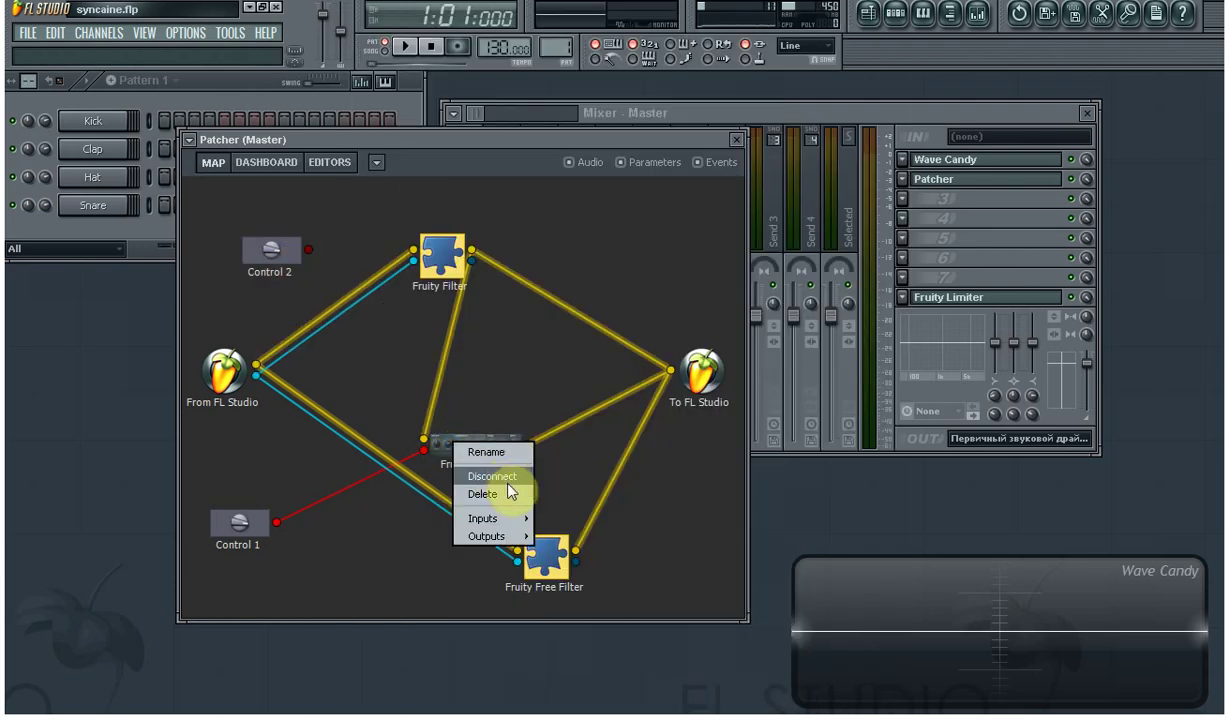
{"action": "mouse_move", "coordinate": [505, 518]}
{"action": "mouse_move", "coordinate": [575, 536]}
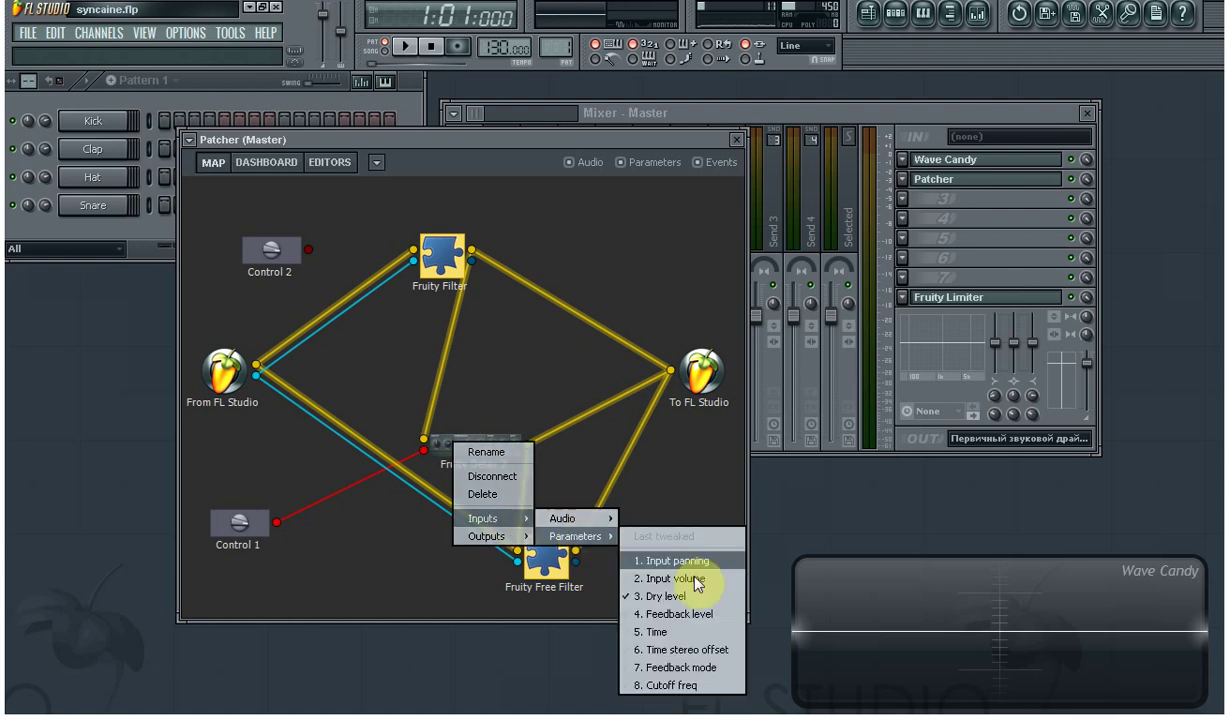
{"action": "left_click", "coordinate": [672, 632]}
{"action": "left_click_drag", "start_coordinate": [310, 249], "coordinate": [423, 452]}
{"action": "left_click_drag", "start_coordinate": [294, 272], "coordinate": [370, 543]}
Expose a parameter input on Fruity Filter and the Freq parameter input on Fruity Free Filter.
{"action": "right_click", "coordinate": [447, 270]}
{"action": "mouse_move", "coordinate": [489, 341]}
{"action": "mouse_move", "coordinate": [570, 378]}
{"action": "left_click", "coordinate": [360, 88]}
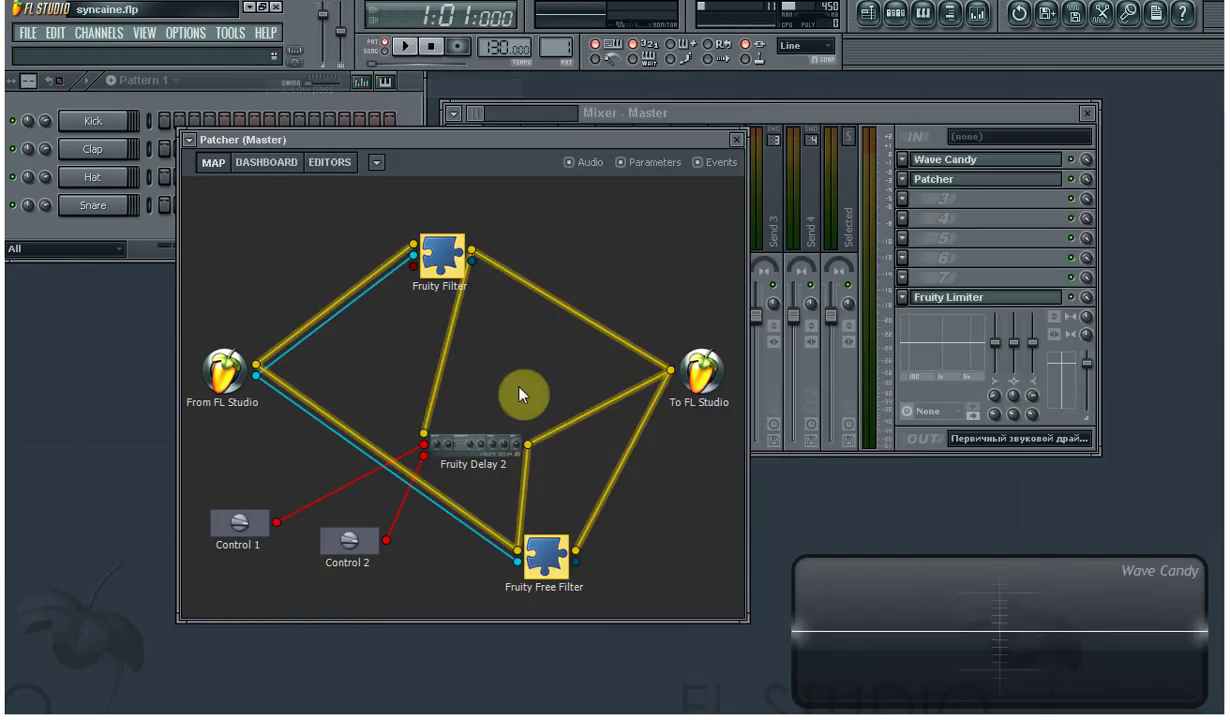
{"action": "right_click", "coordinate": [566, 551]}
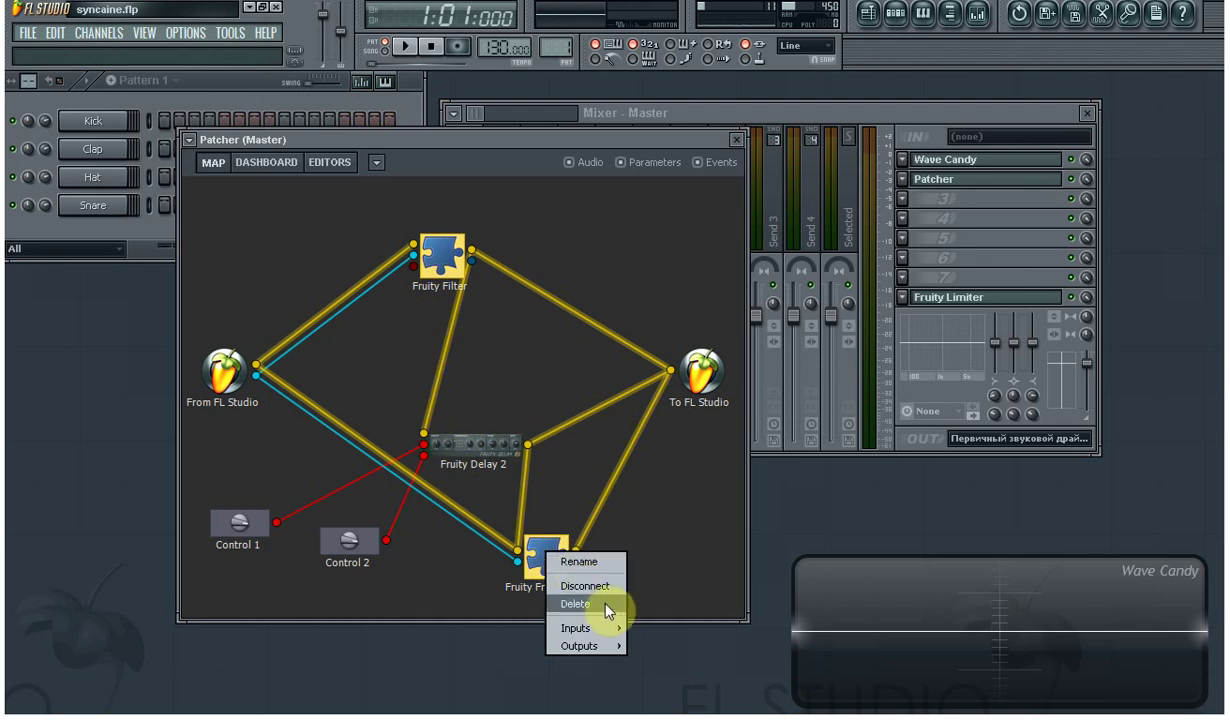
{"action": "mouse_move", "coordinate": [604, 641]}
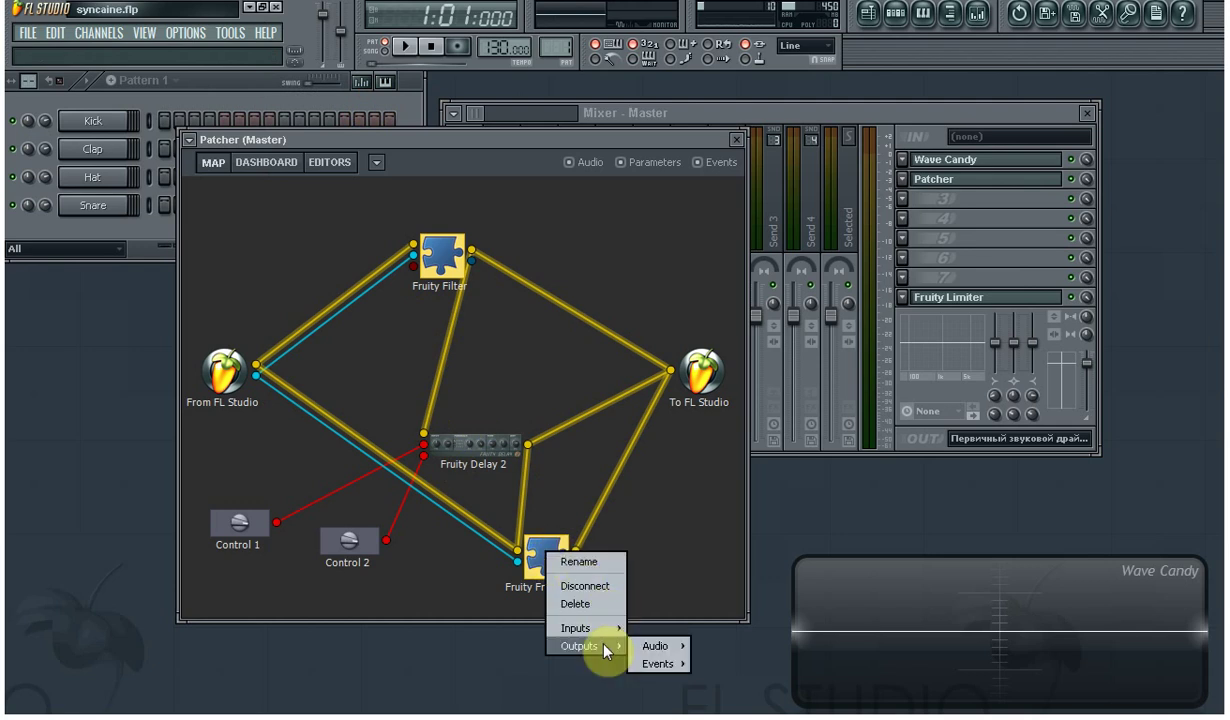
{"action": "mouse_move", "coordinate": [660, 665]}
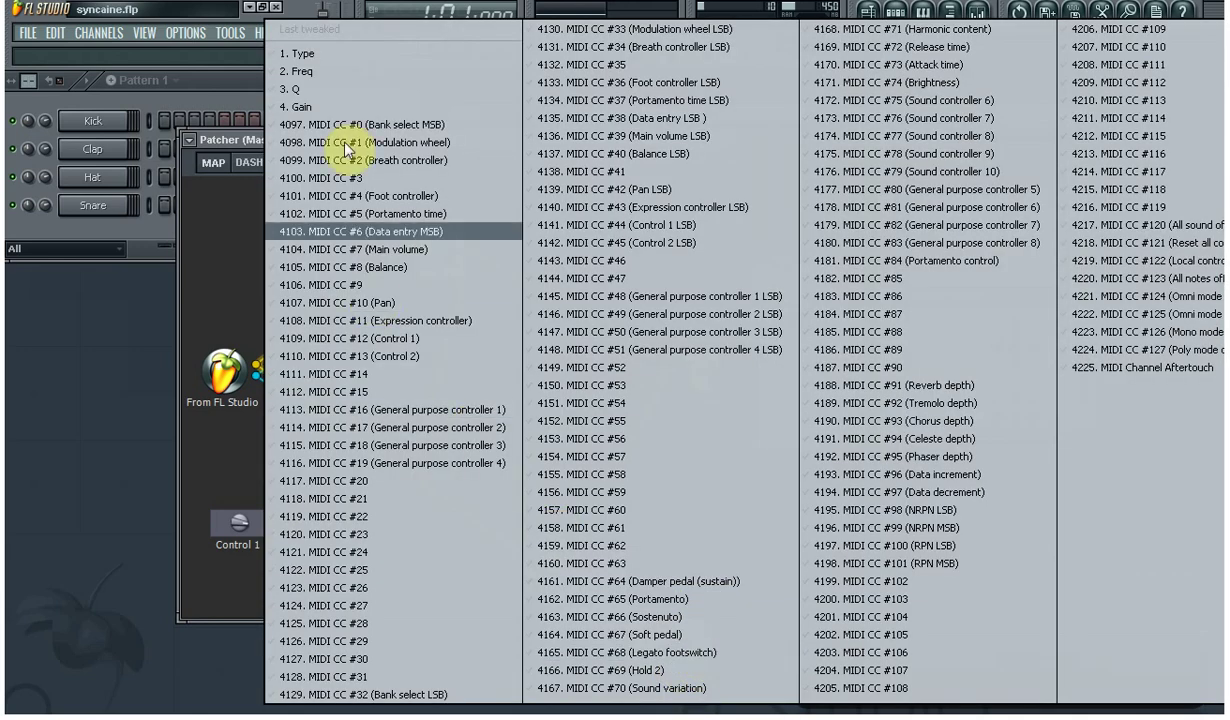
{"action": "left_click", "coordinate": [345, 72]}
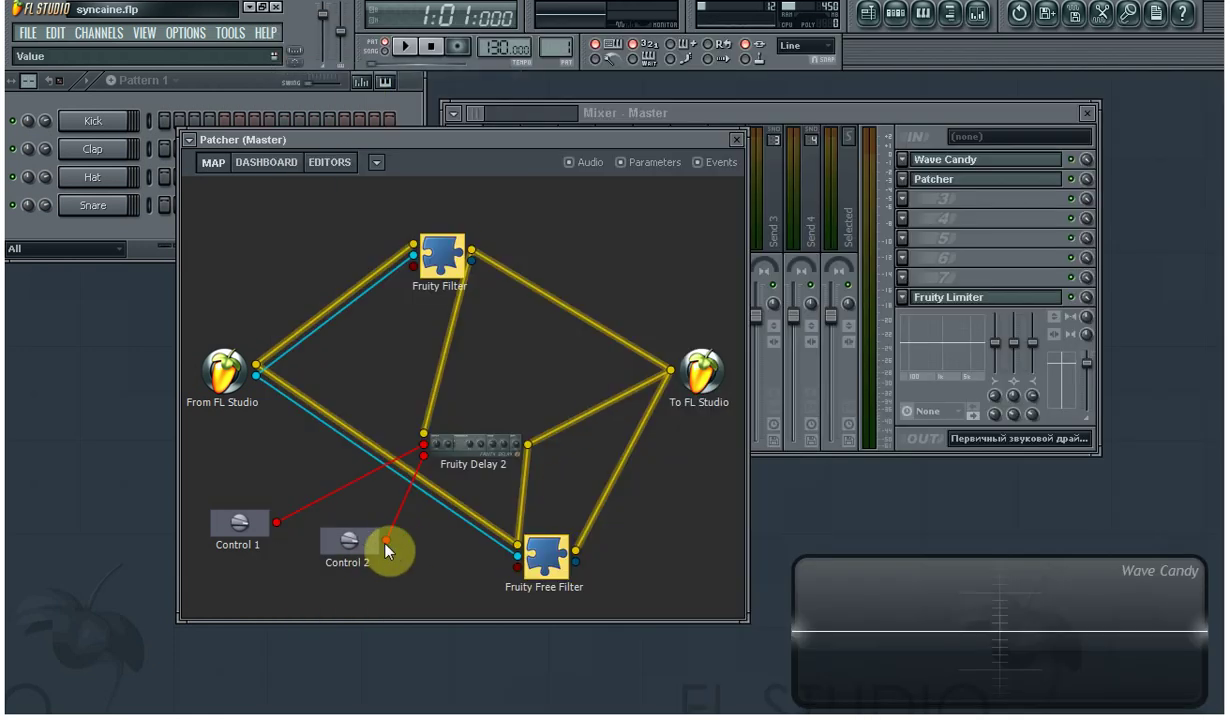
Link Control 2 to the exposed parameter inputs of Fruity Free Filter and Fruity Filter as well.
{"action": "left_click_drag", "start_coordinate": [385, 543], "coordinate": [517, 567]}
{"action": "left_click_drag", "start_coordinate": [388, 541], "coordinate": [414, 270]}
{"action": "left_click_drag", "start_coordinate": [351, 552], "coordinate": [352, 575]}
Adjust the Control 2 and Control 1 knobs on Patcher's dashboard.
{"action": "left_click", "coordinate": [270, 163]}
{"action": "left_click_drag", "start_coordinate": [291, 207], "coordinate": [302, 133]}
{"action": "left_click_drag", "start_coordinate": [218, 231], "coordinate": [242, 157]}
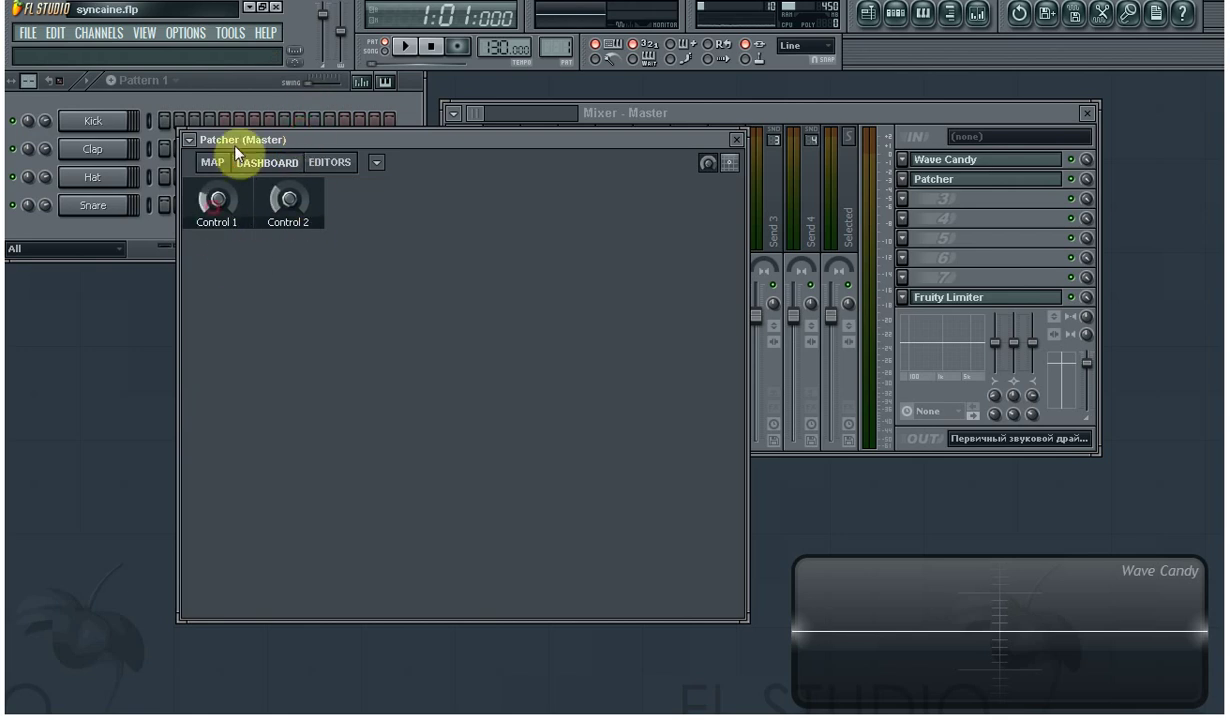
Review Control 2's automation and link options and the editors of the three effects, and return to the map.
{"action": "right_click", "coordinate": [284, 205]}
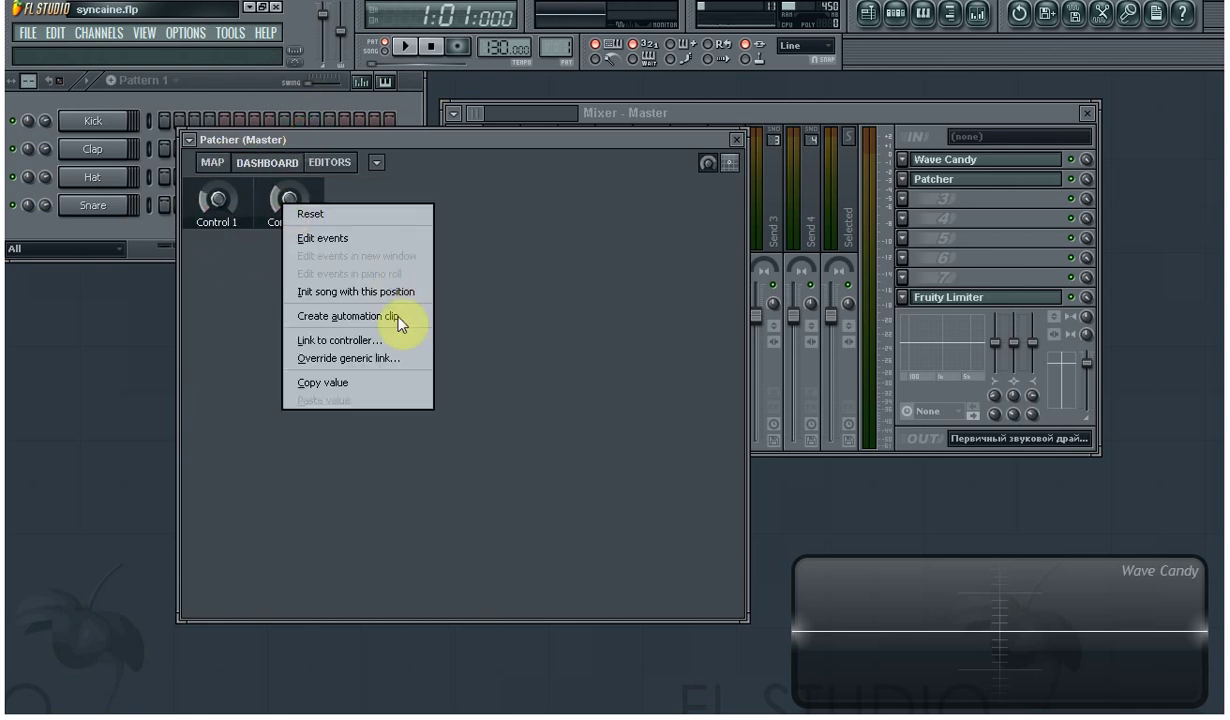
{"action": "left_click", "coordinate": [495, 312]}
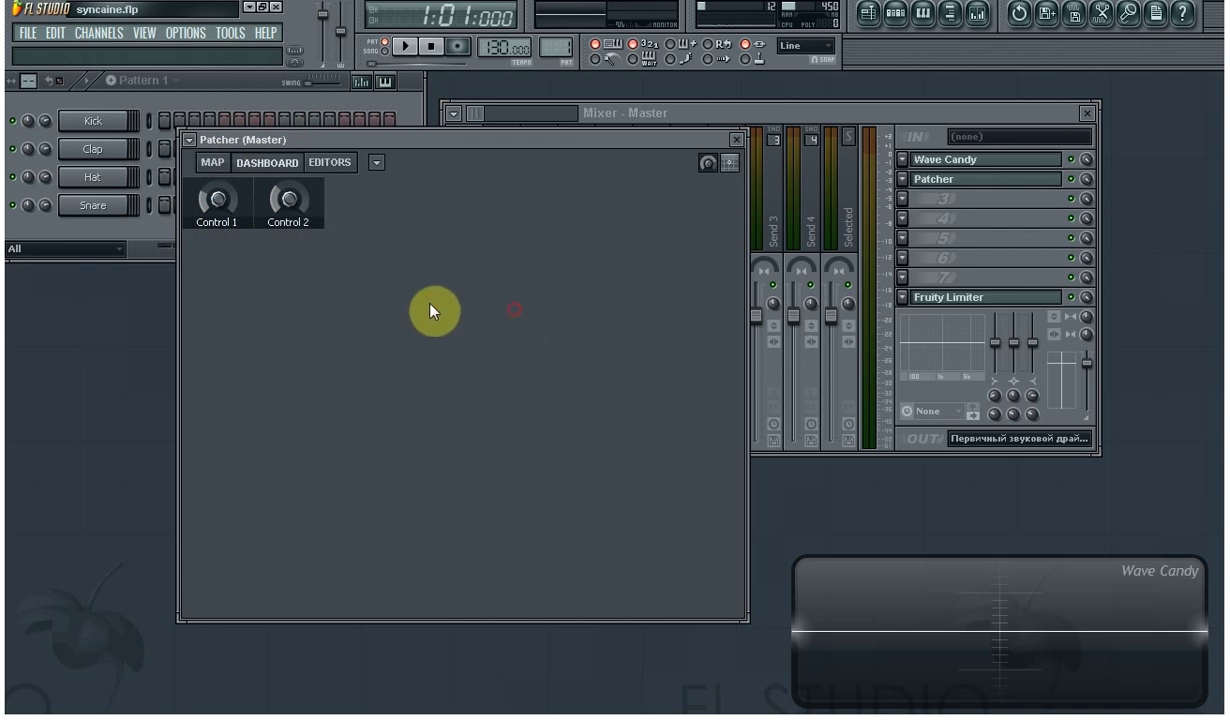
{"action": "left_click", "coordinate": [322, 163]}
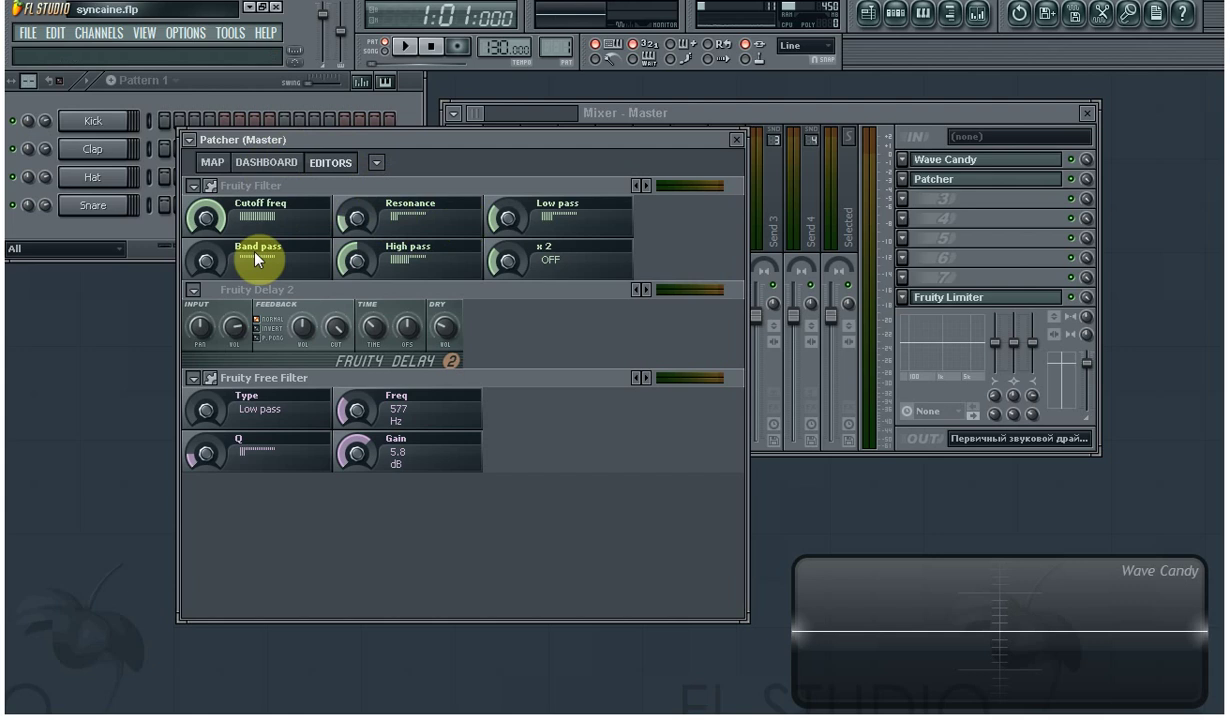
{"action": "left_click", "coordinate": [207, 162]}
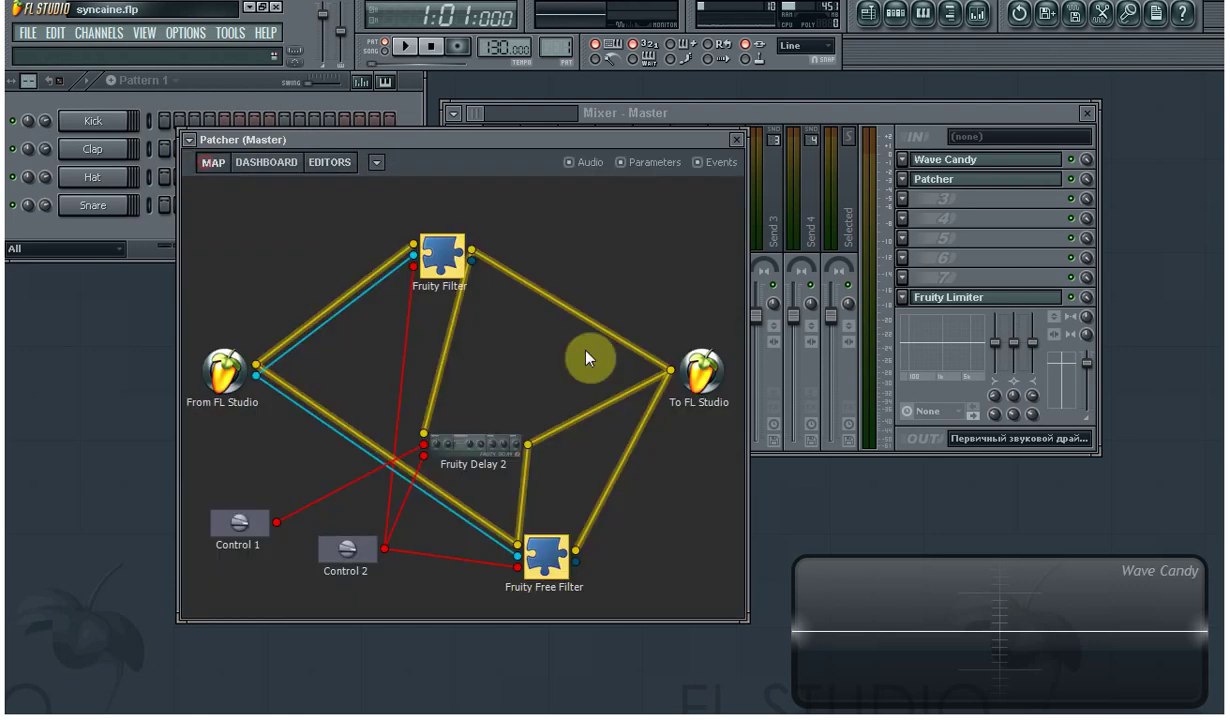
Add a Harmor channel to the project and position its window so the title bar is accessible.
{"action": "left_click", "coordinate": [99, 32]}
{"action": "mouse_move", "coordinate": [110, 51]}
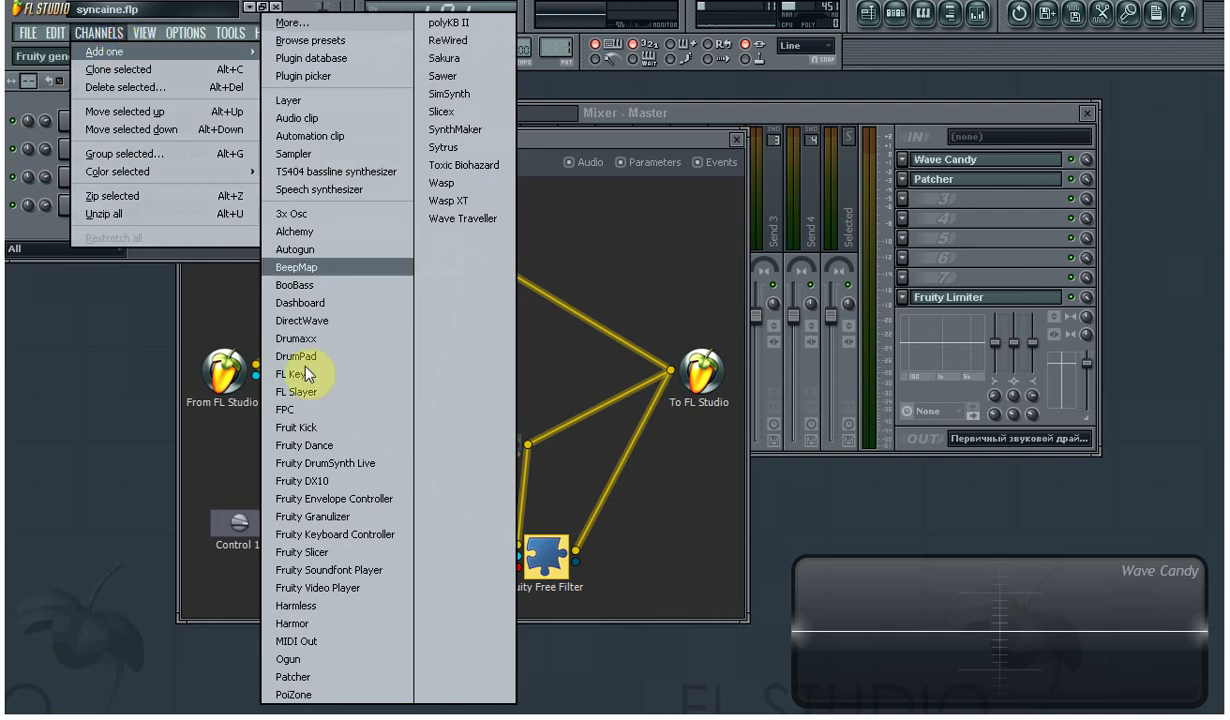
{"action": "left_click", "coordinate": [315, 624]}
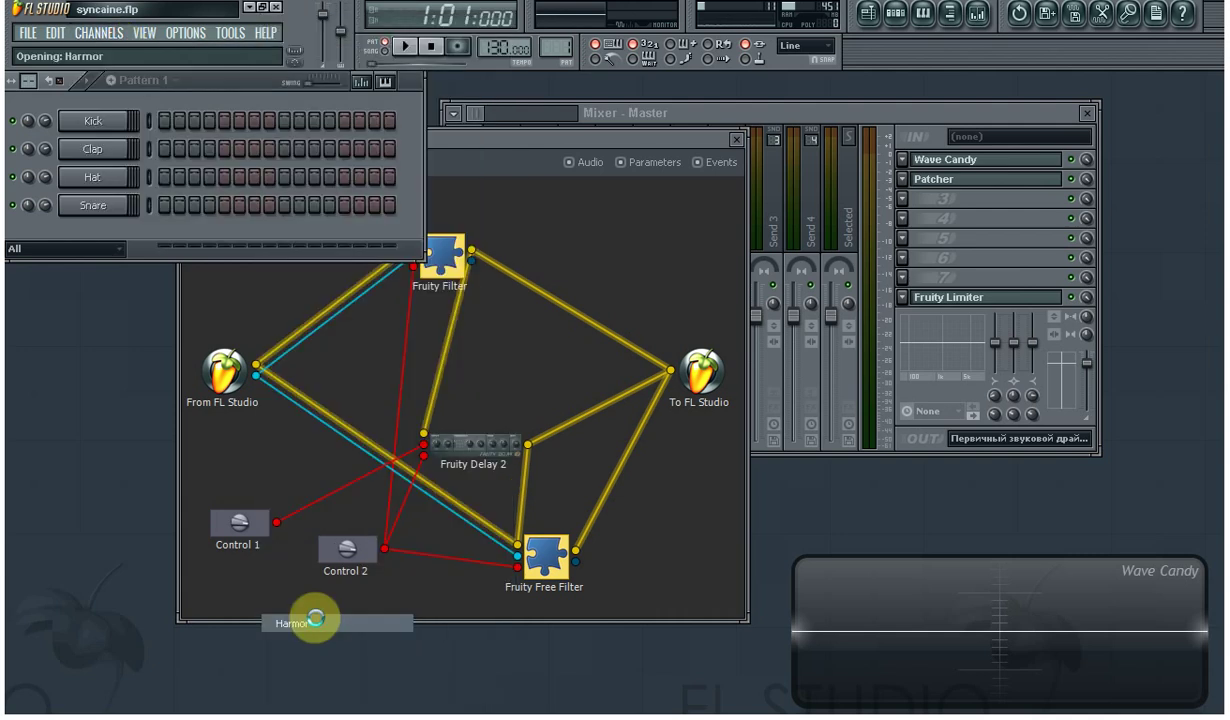
{"action": "left_click_drag", "start_coordinate": [422, 452], "coordinate": [220, 57]}
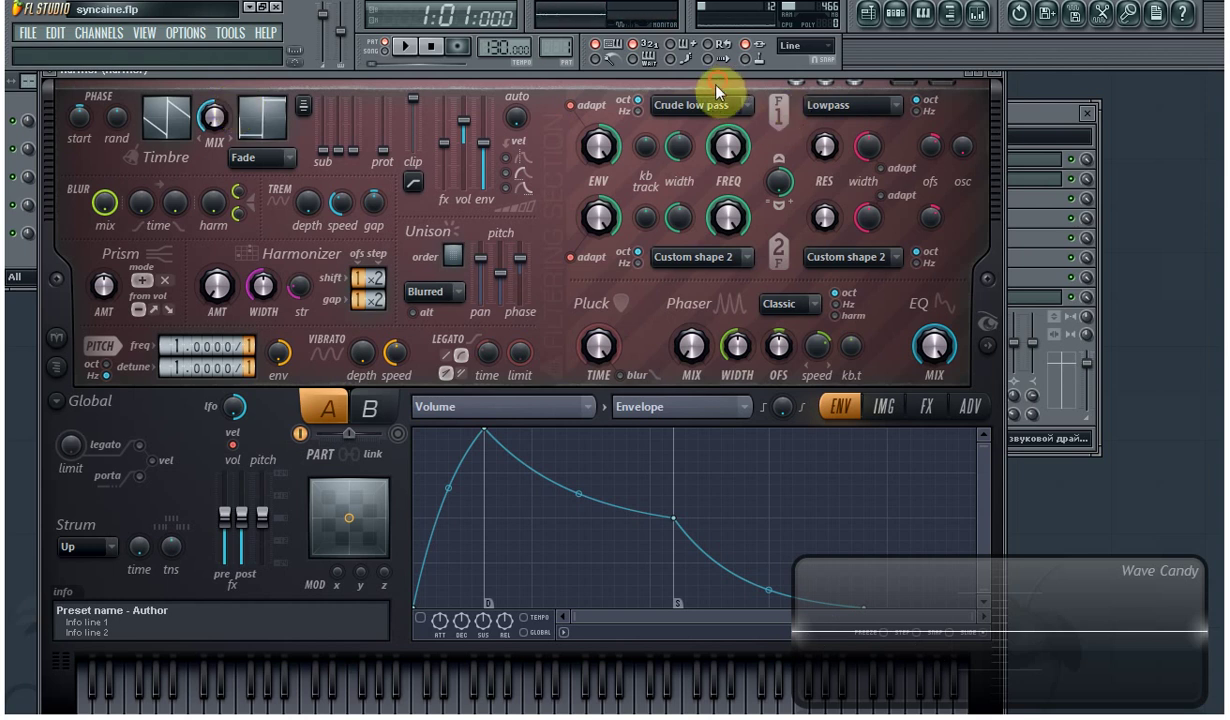
{"action": "left_click_drag", "start_coordinate": [654, 77], "coordinate": [650, 118]}
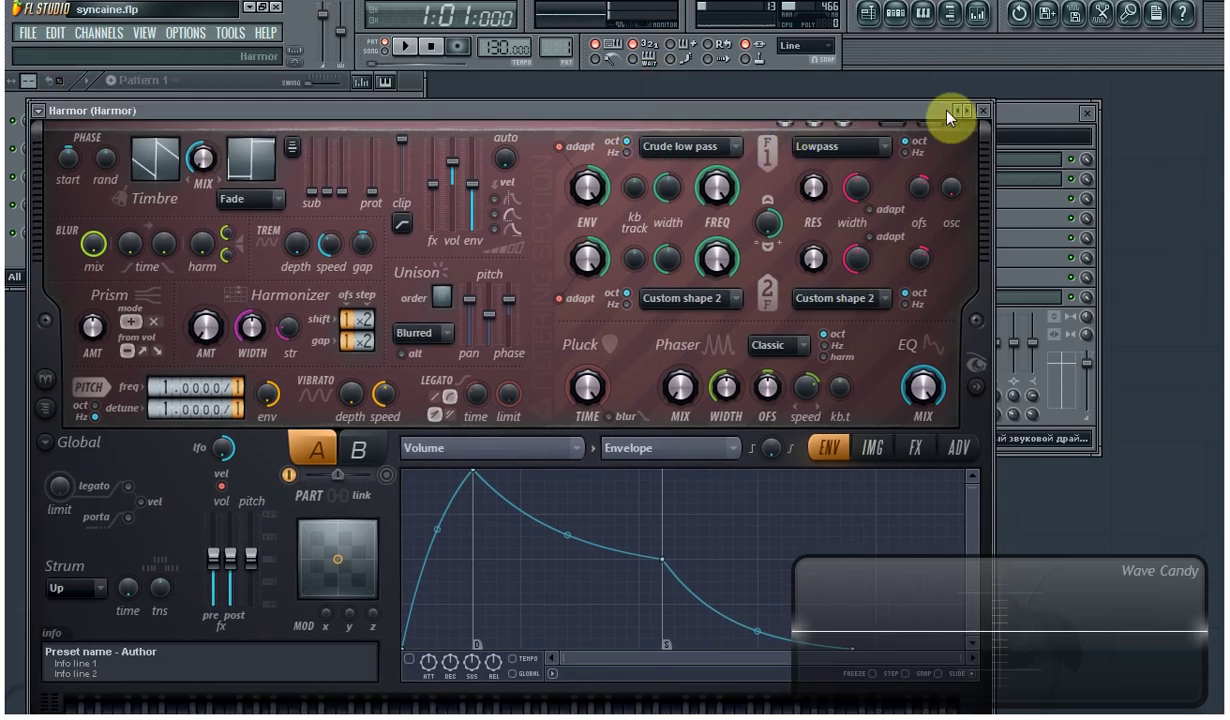
Load the Cubist 2 preset in Harmor.
{"action": "left_click", "coordinate": [967, 111]}
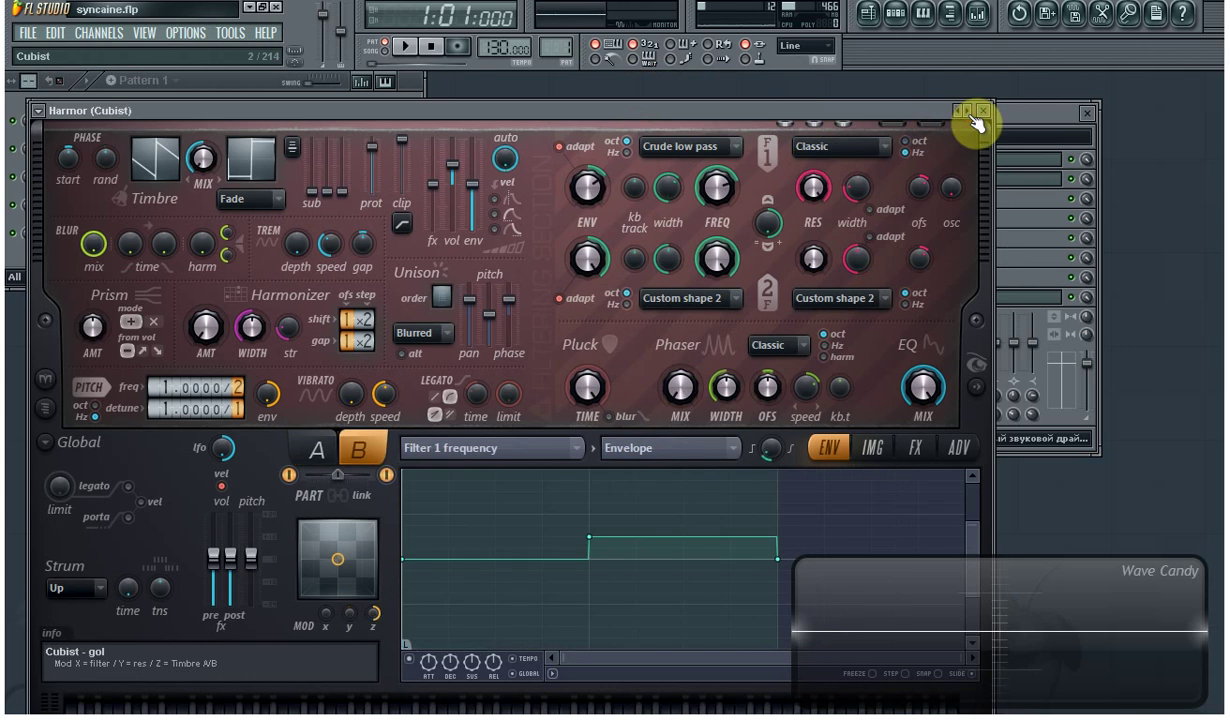
{"action": "left_click", "coordinate": [968, 111]}
{"action": "mouse_move", "coordinate": [541, 552]}
{"action": "left_mouse_down"}
{"action": "mouse_move", "coordinate": [637, 560]}
{"action": "mouse_move", "coordinate": [700, 610]}
{"action": "mouse_move", "coordinate": [752, 519]}
{"action": "mouse_move", "coordinate": [741, 566]}
{"action": "mouse_move", "coordinate": [780, 585]}
{"action": "mouse_move", "coordinate": [892, 516]}
{"action": "mouse_move", "coordinate": [922, 540]}
{"action": "left_mouse_up"}
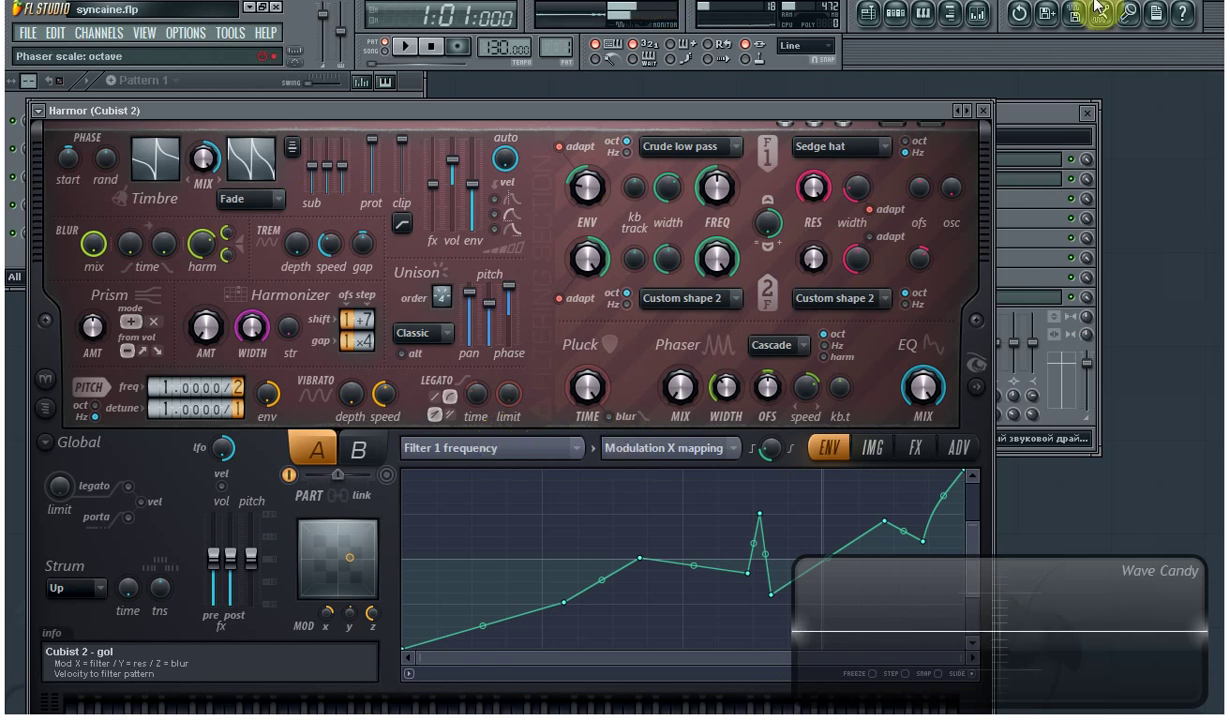
Bring the mixer forward and rearrange the open windows to uncover the master track's Patcher map.
{"action": "left_click", "coordinate": [1043, 114]}
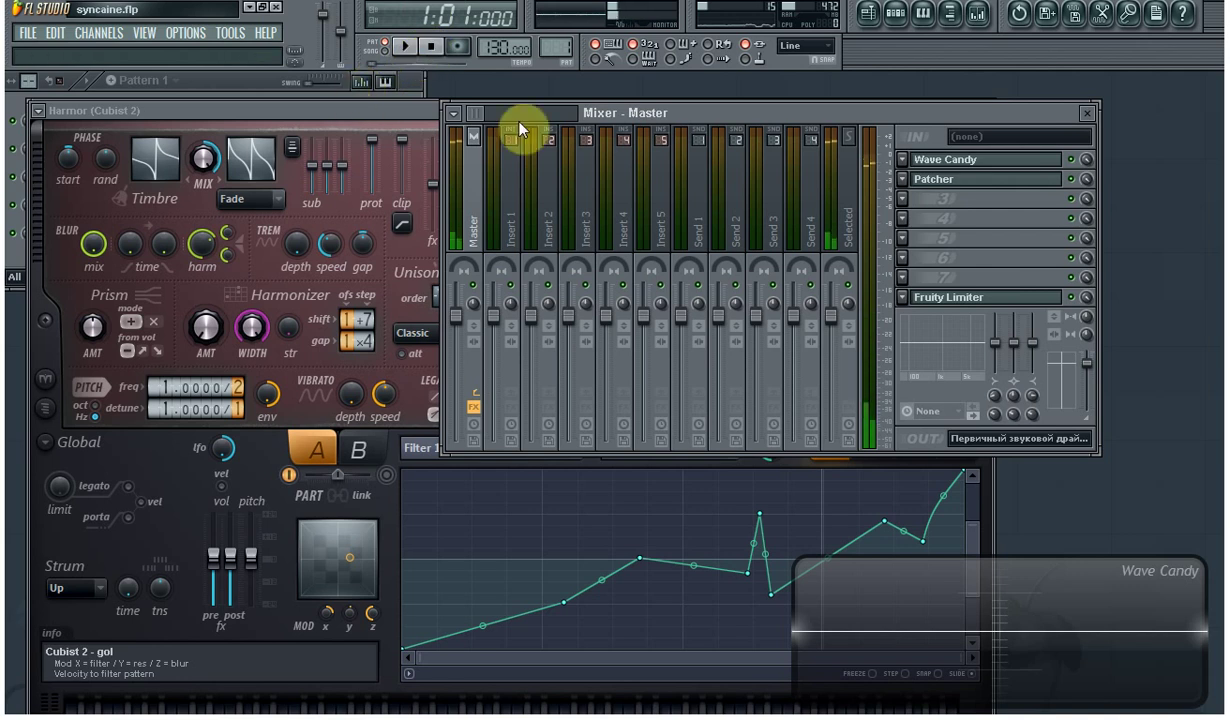
{"action": "left_click_drag", "start_coordinate": [711, 118], "coordinate": [895, 300]}
{"action": "left_click_drag", "start_coordinate": [463, 112], "coordinate": [692, 290]}
{"action": "left_click_drag", "start_coordinate": [540, 143], "coordinate": [762, 143]}
Add a Patcher generator channel to the project and move its window up.
{"action": "left_click", "coordinate": [100, 33]}
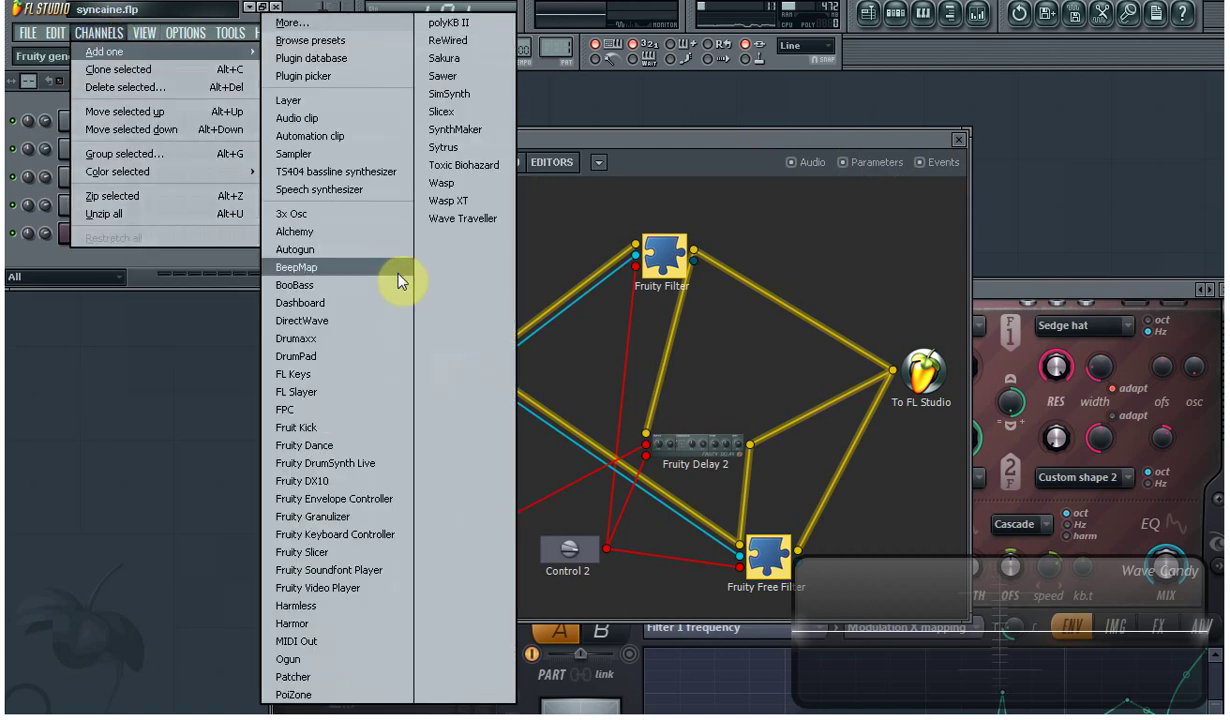
{"action": "left_click", "coordinate": [380, 676]}
{"action": "left_click_drag", "start_coordinate": [477, 482], "coordinate": [450, 80]}
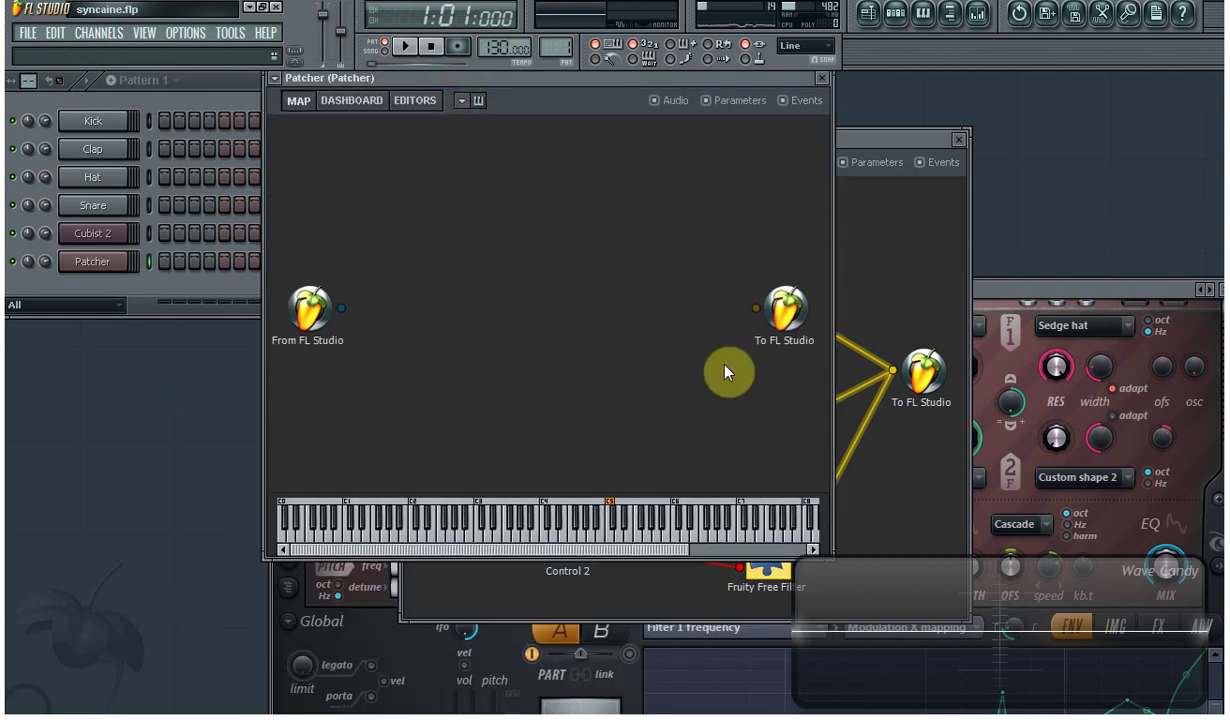
Examine the new Patcher's piano keyboard toggle and its options for adding plugins and controls.
{"action": "left_click", "coordinate": [480, 102]}
{"action": "left_click", "coordinate": [480, 102]}
{"action": "left_click", "coordinate": [462, 100]}
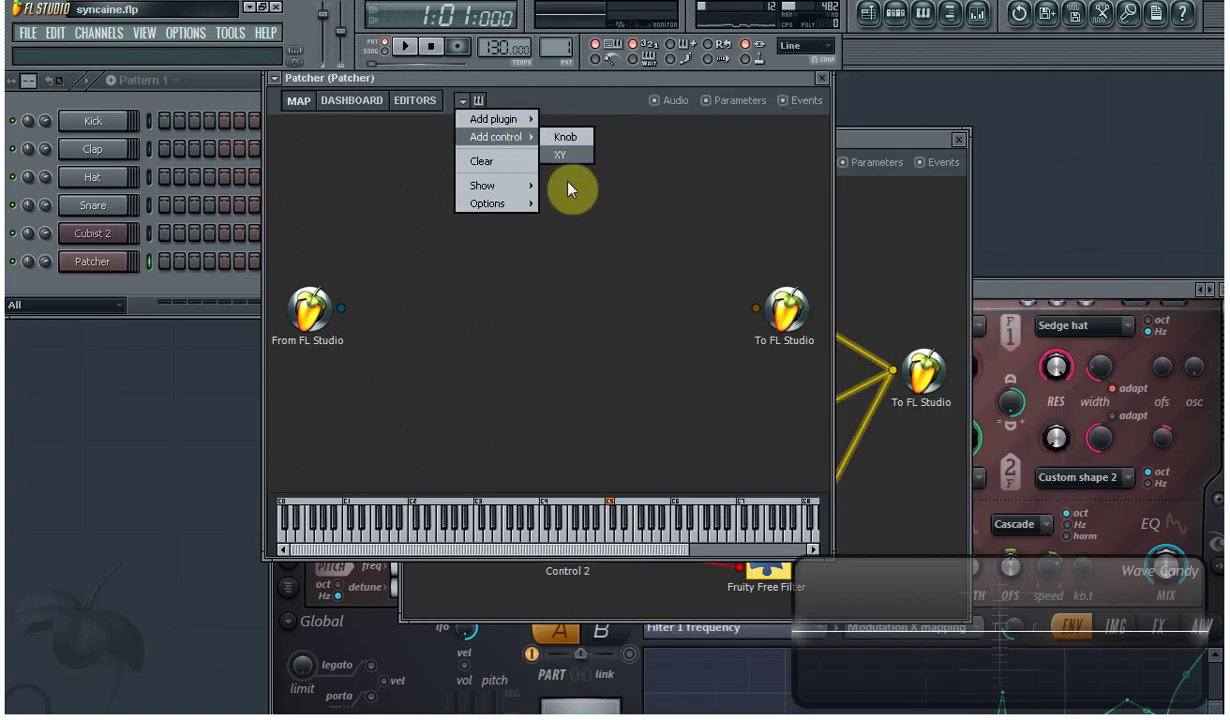
{"action": "left_click", "coordinate": [435, 205]}
Add the Morphine synth from the full plugin list to the Patcher map and play test notes on the keyboard.
{"action": "right_click", "coordinate": [435, 205]}
{"action": "mouse_move", "coordinate": [472, 210]}
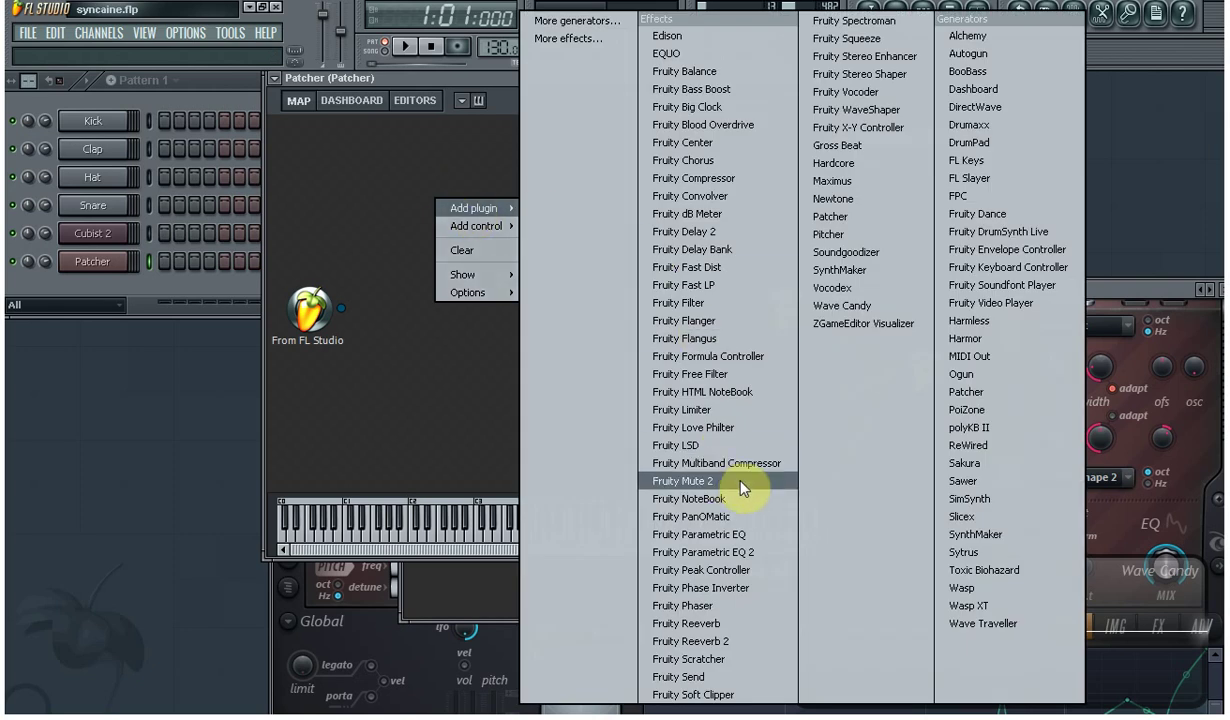
{"action": "left_click", "coordinate": [569, 38]}
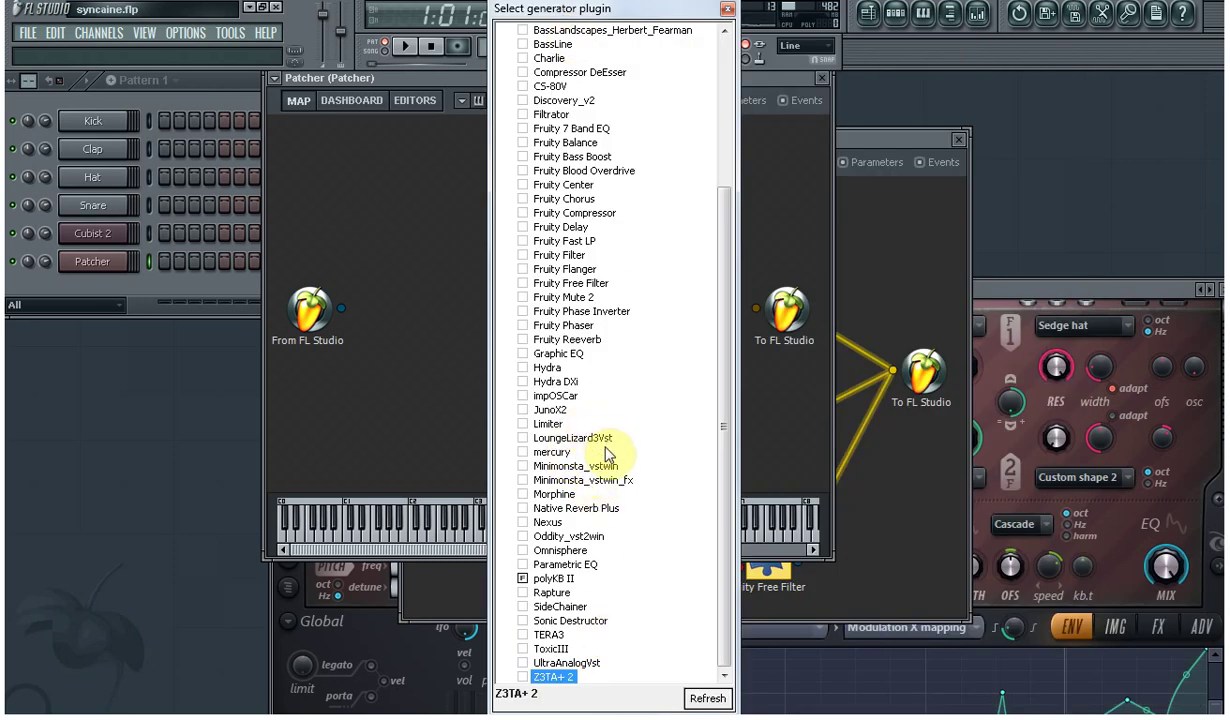
{"action": "double_click", "coordinate": [555, 494]}
{"action": "mouse_move", "coordinate": [476, 214]}
{"action": "left_mouse_down"}
{"action": "mouse_move", "coordinate": [426, 220]}
{"action": "mouse_move", "coordinate": [470, 236]}
{"action": "left_mouse_up"}
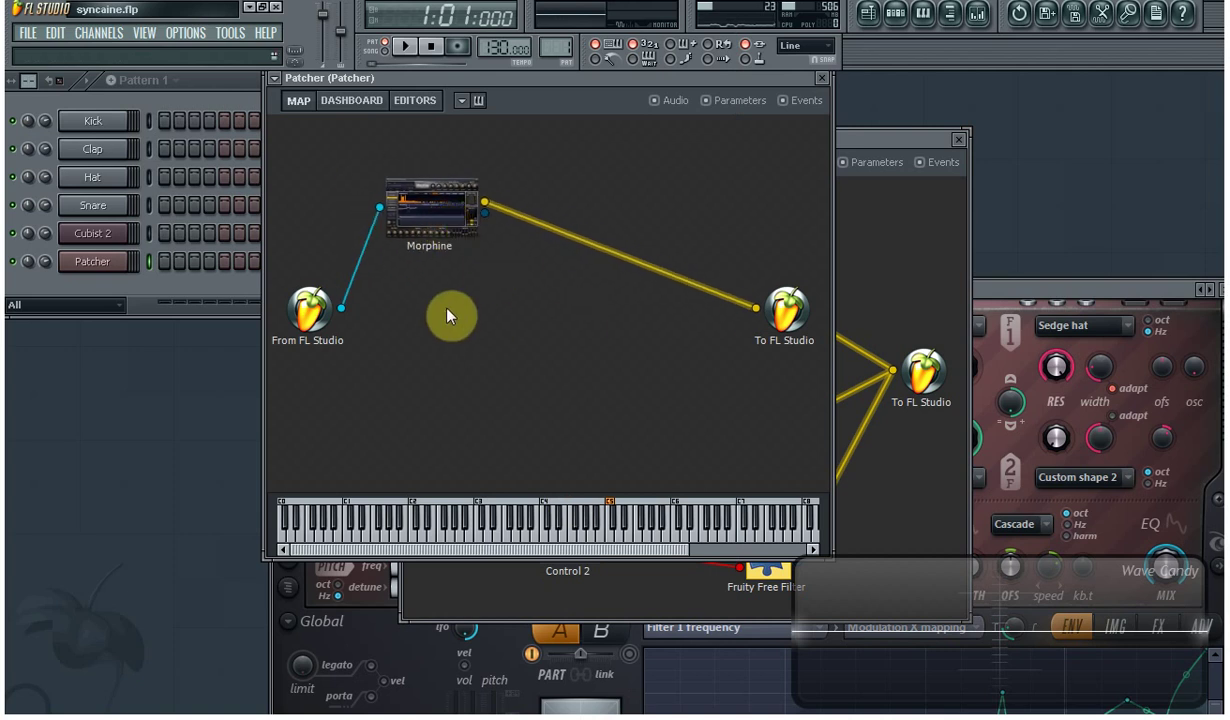
{"action": "left_click", "coordinate": [549, 539]}
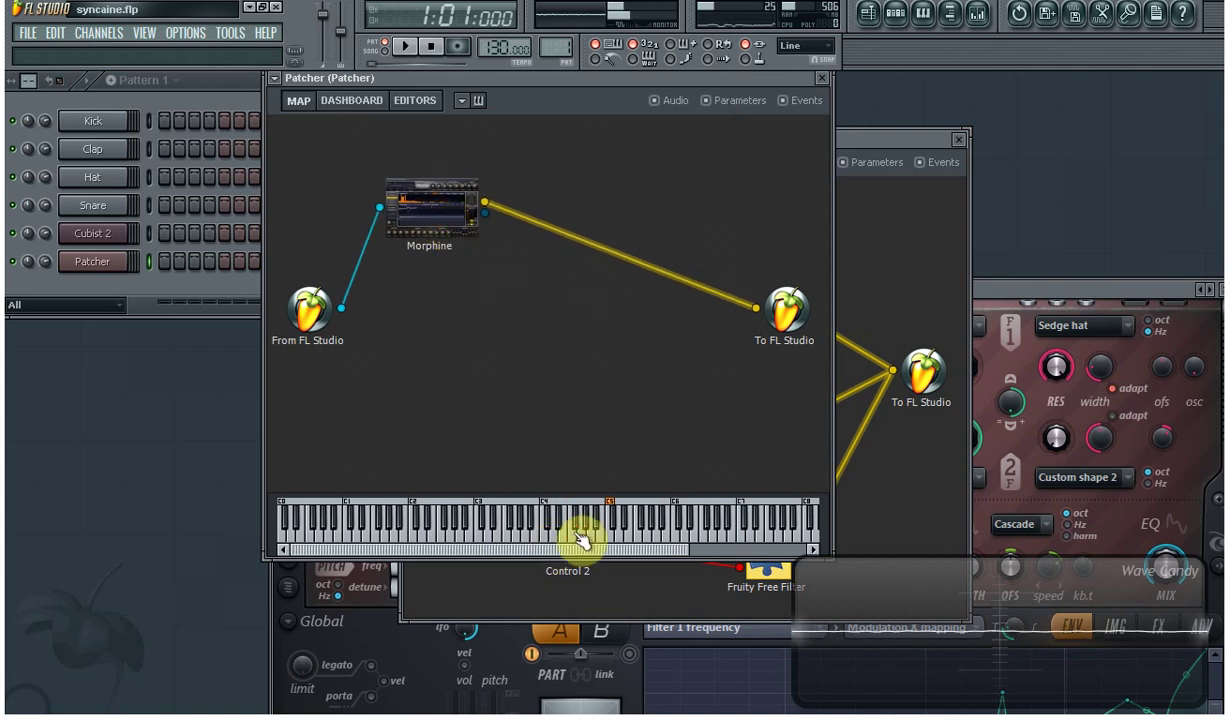
{"action": "left_click", "coordinate": [593, 532]}
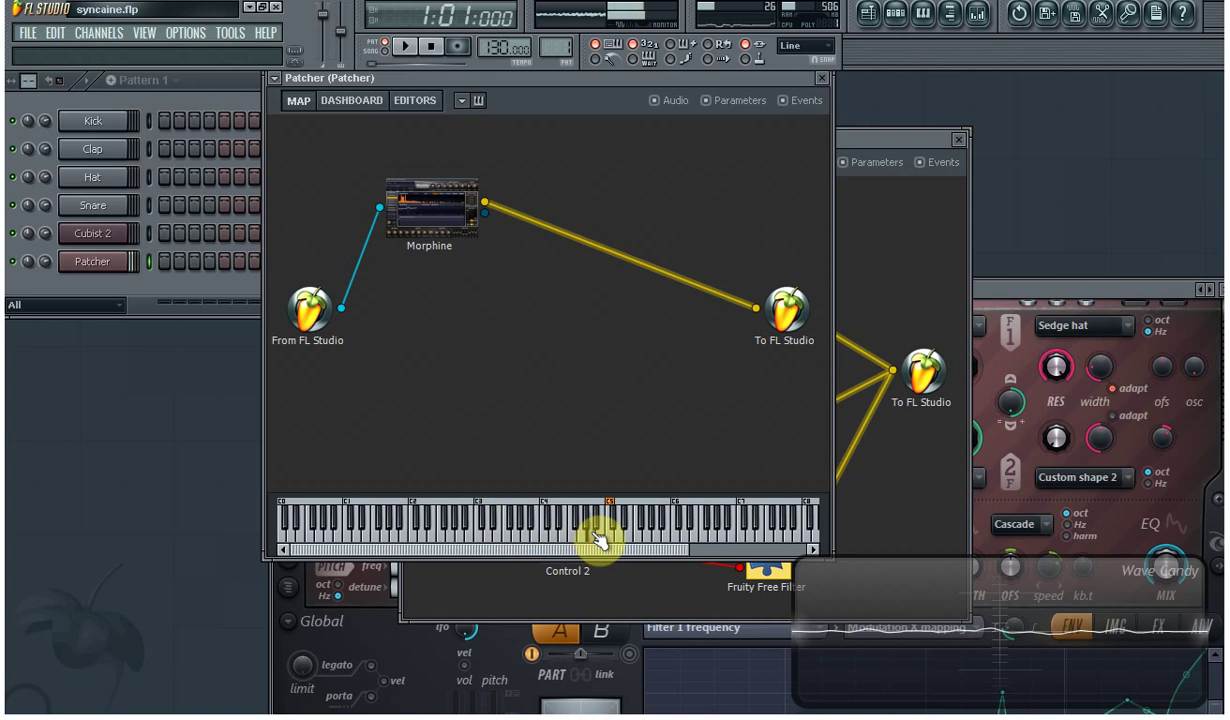
Reposition the Morphine module and add a knob control to the Patcher map.
{"action": "left_click_drag", "start_coordinate": [461, 234], "coordinate": [524, 293]}
{"action": "right_click", "coordinate": [419, 161]}
{"action": "mouse_move", "coordinate": [470, 189]}
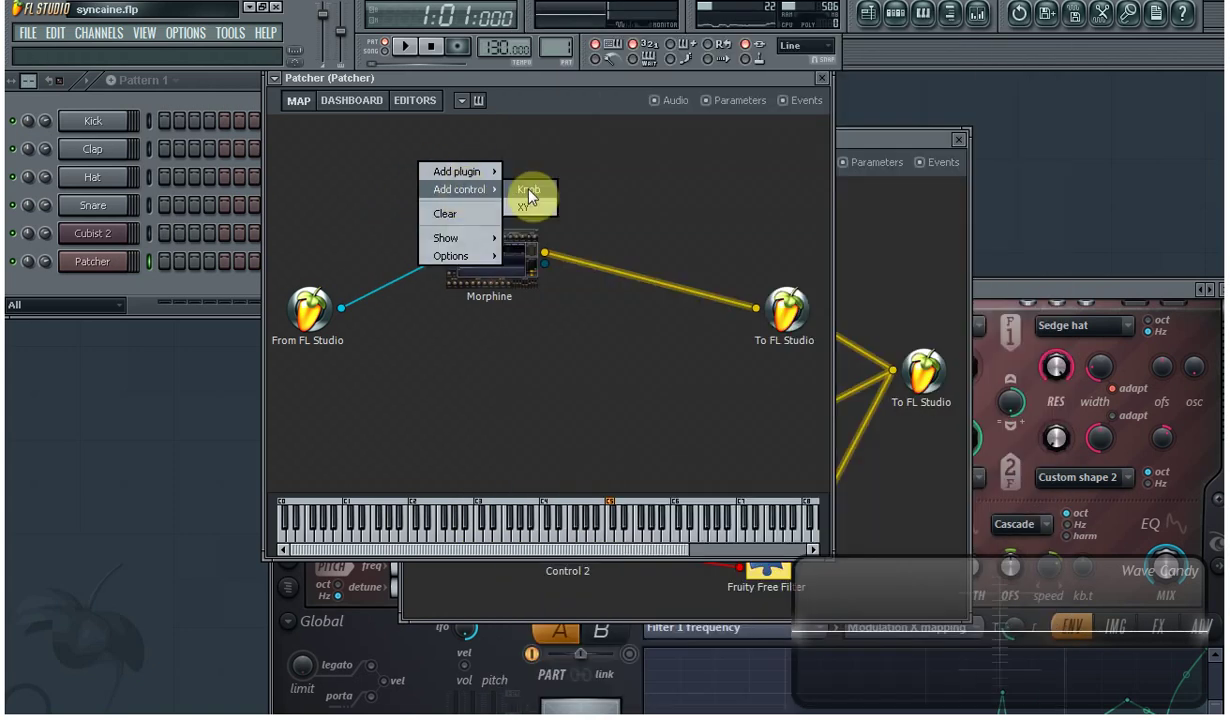
{"action": "left_click", "coordinate": [527, 192]}
Expose a Morphine parameter as an input, link Control 1 to it, and check the knob on the dashboard.
{"action": "right_click", "coordinate": [502, 262]}
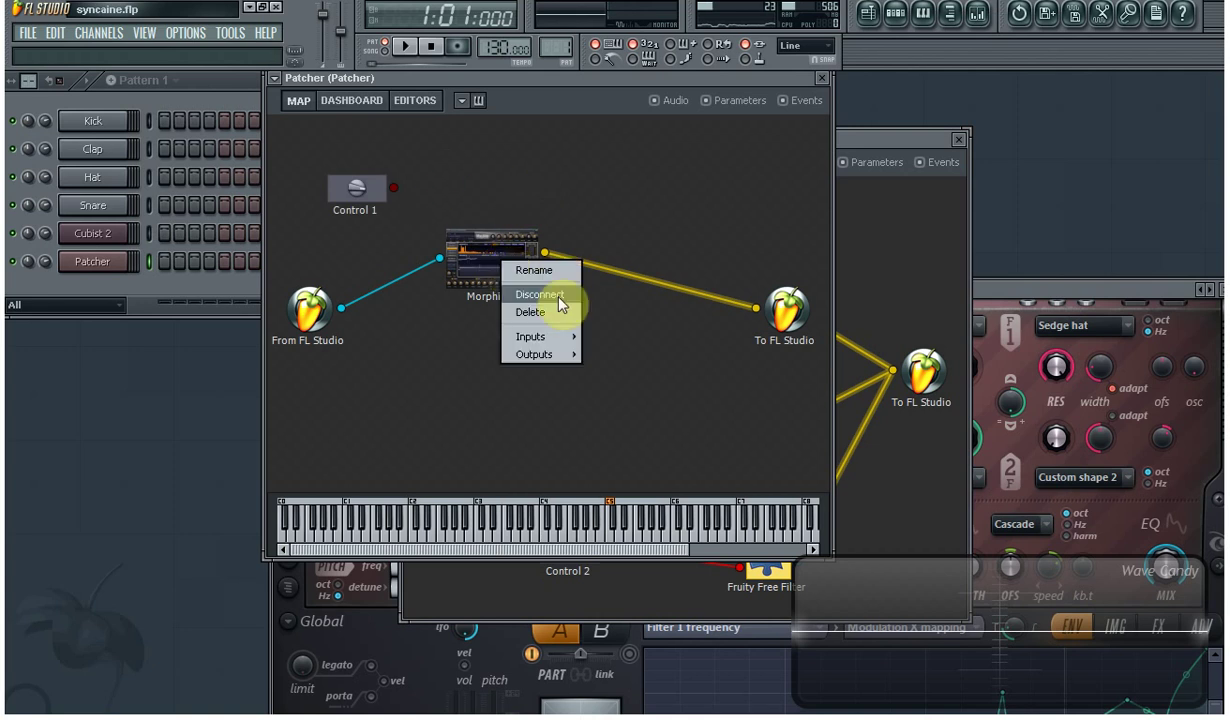
{"action": "mouse_move", "coordinate": [535, 336]}
{"action": "mouse_move", "coordinate": [625, 352]}
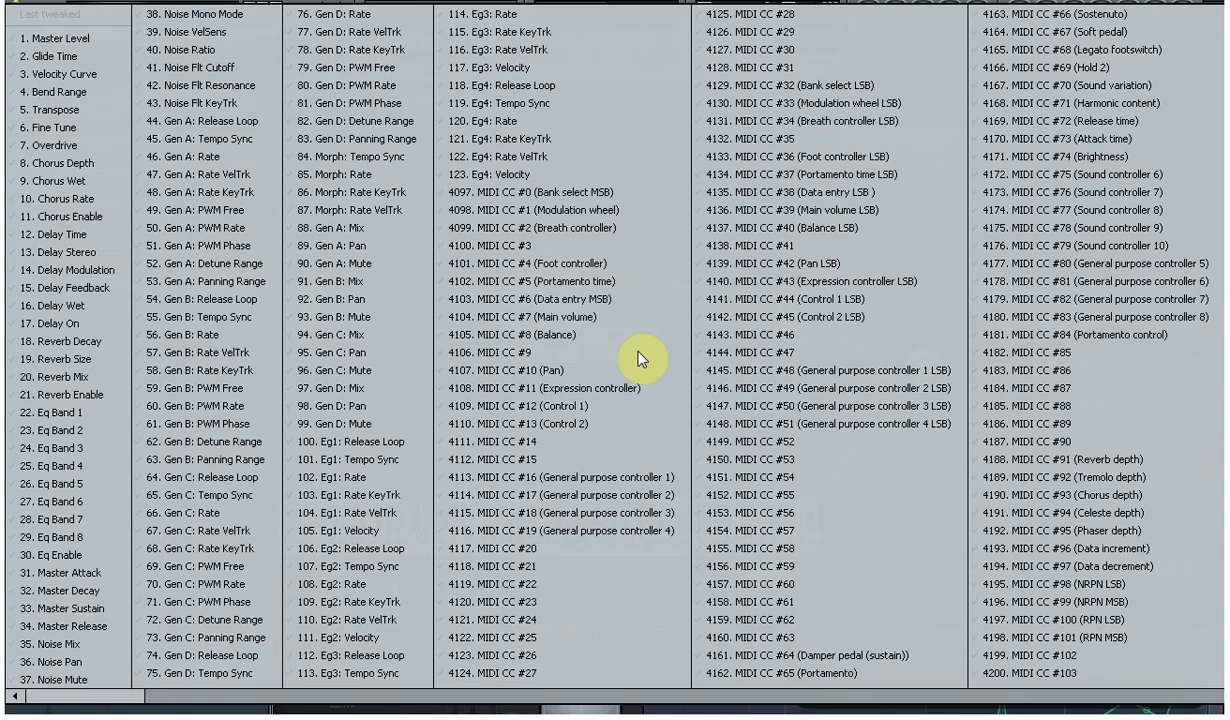
{"action": "left_click", "coordinate": [98, 135]}
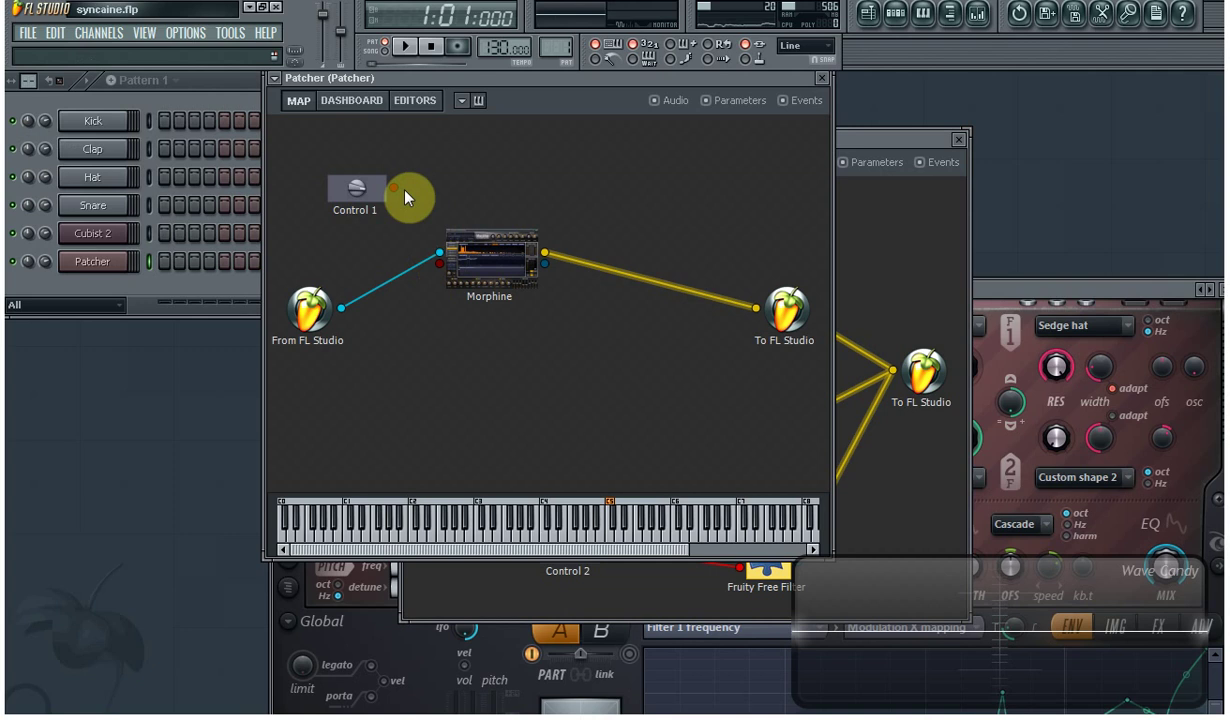
{"action": "left_click_drag", "start_coordinate": [444, 254], "coordinate": [440, 258]}
{"action": "left_click", "coordinate": [362, 110]}
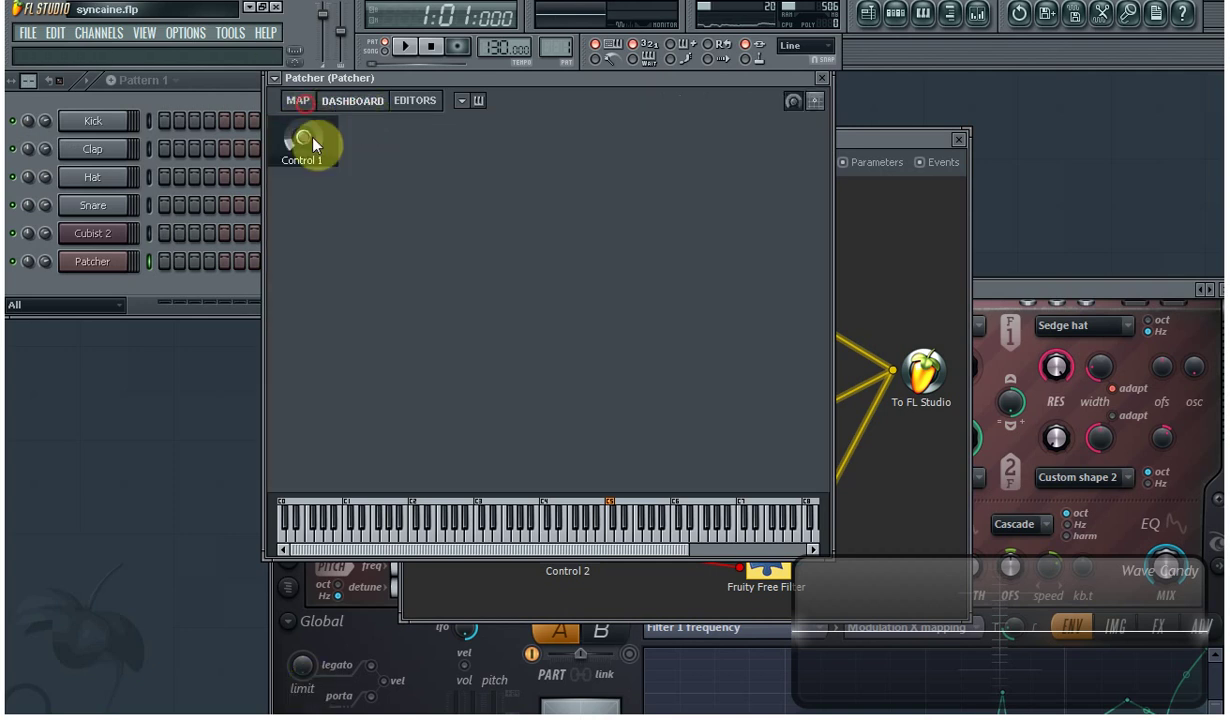
{"action": "left_click", "coordinate": [308, 106]}
Add Fruity Delay 2, route Morphine's audio through it to the FL Studio output, and play test notes.
{"action": "right_click", "coordinate": [596, 199]}
{"action": "mouse_move", "coordinate": [626, 212]}
{"action": "left_click", "coordinate": [848, 231]}
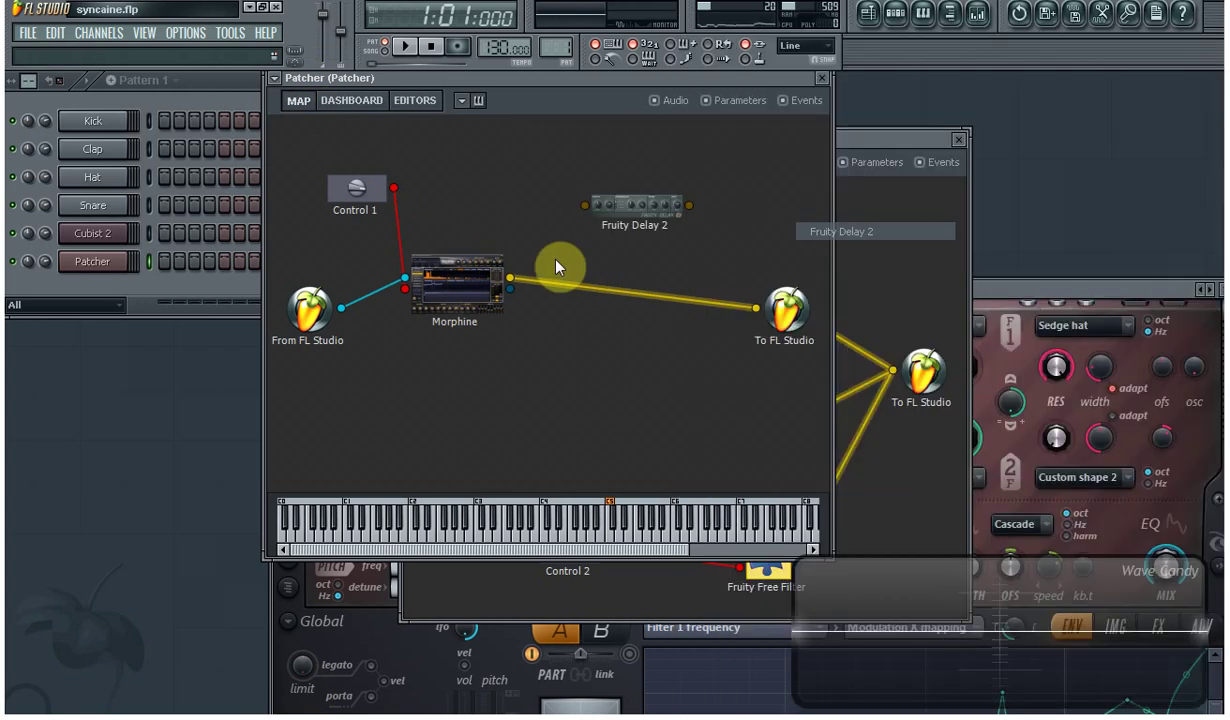
{"action": "left_click_drag", "start_coordinate": [575, 215], "coordinate": [585, 205]}
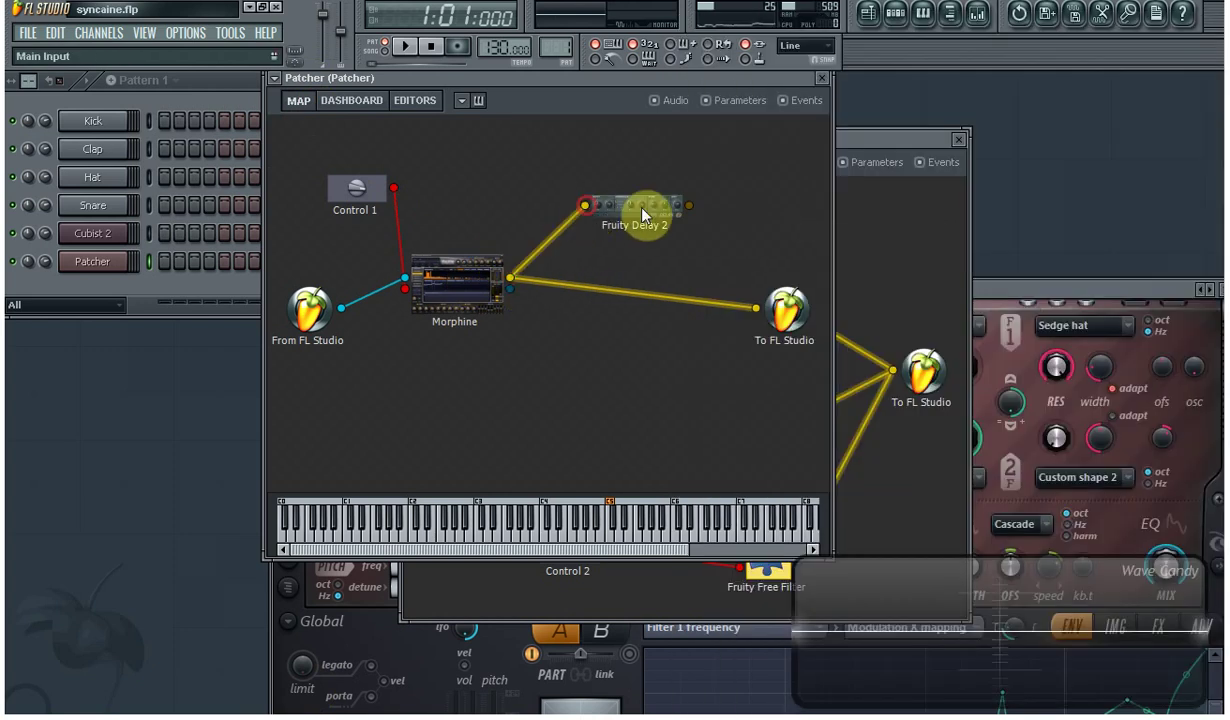
{"action": "left_click_drag", "start_coordinate": [689, 205], "coordinate": [756, 307]}
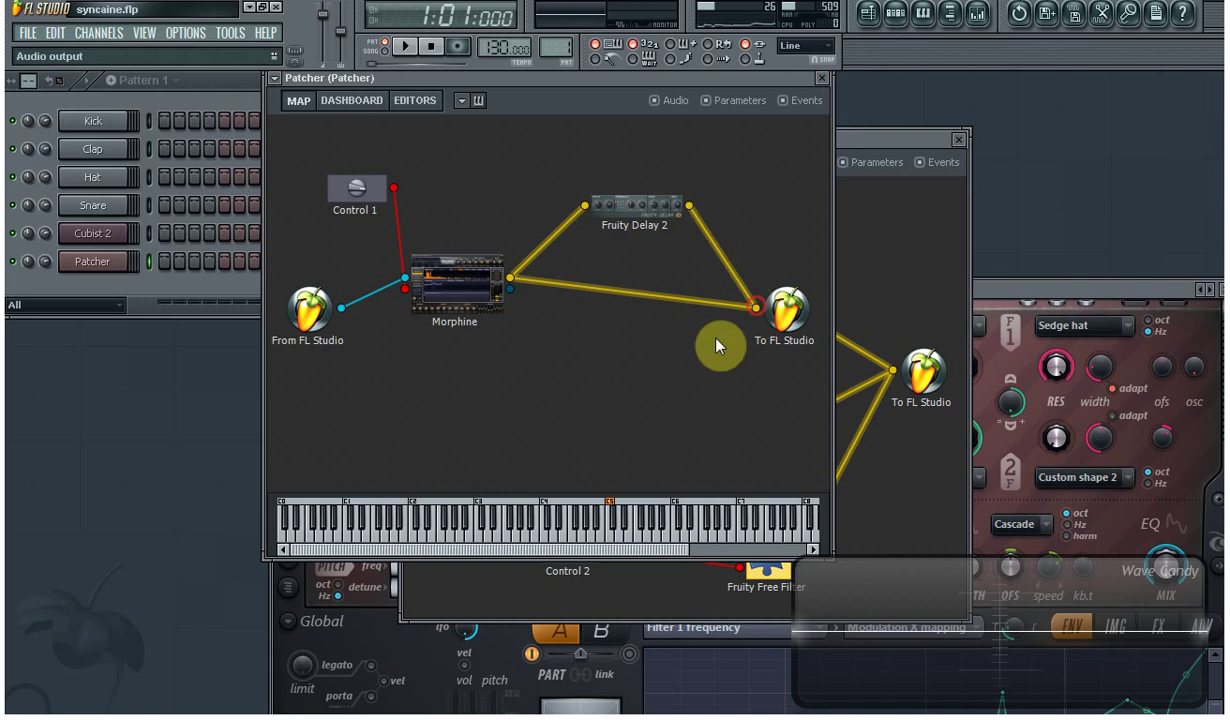
{"action": "left_click", "coordinate": [593, 524]}
{"action": "left_click", "coordinate": [640, 535]}
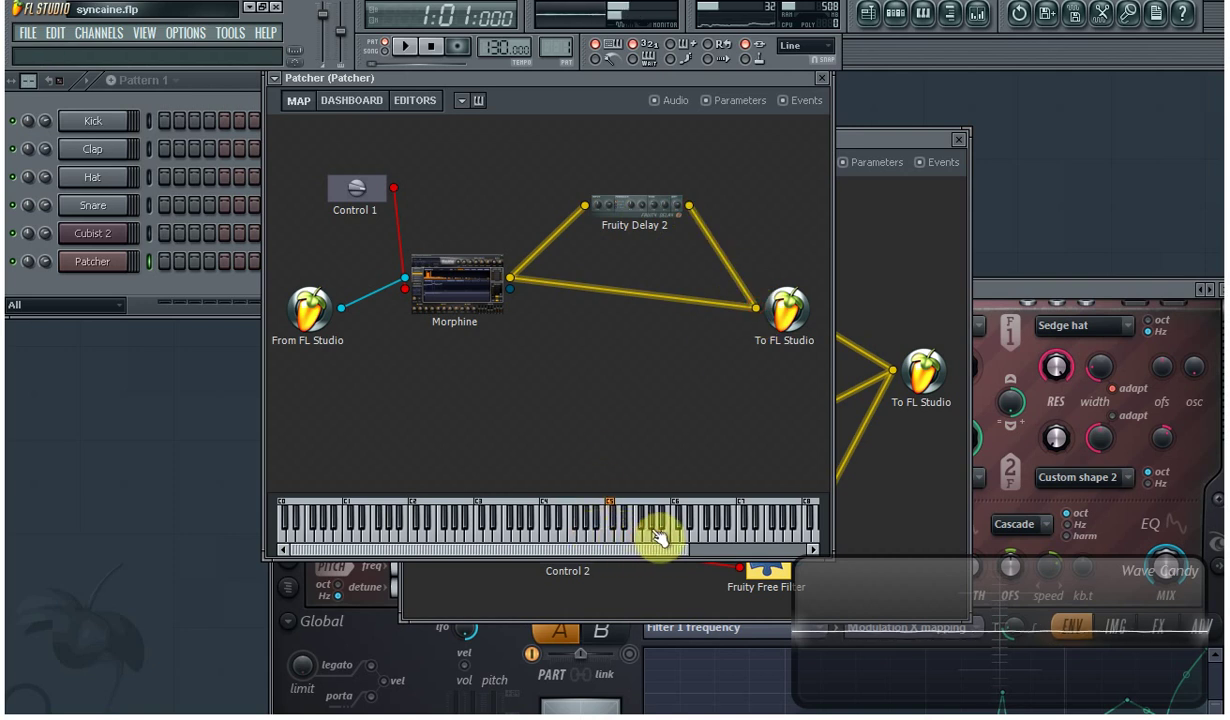
Review Morphine's editor, return to the map, and audition the patch with several keyboard notes.
{"action": "double_click", "coordinate": [472, 300]}
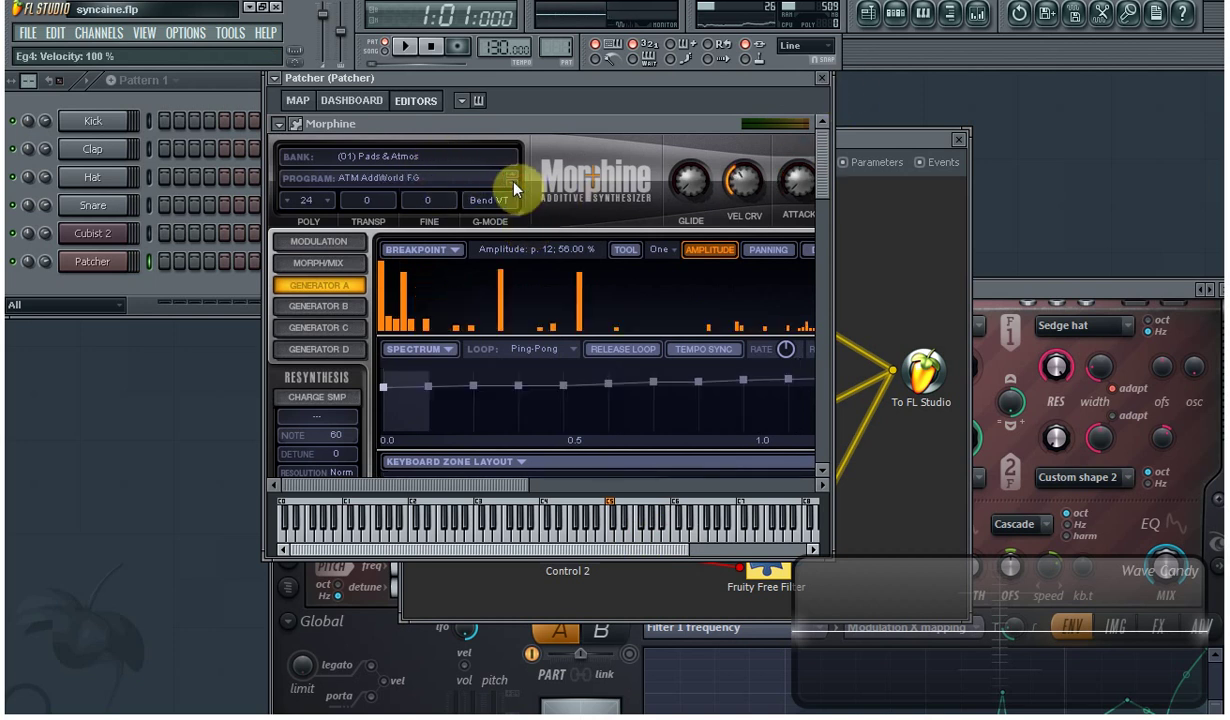
{"action": "left_click", "coordinate": [298, 101]}
{"action": "left_click", "coordinate": [413, 101]}
{"action": "left_click", "coordinate": [300, 101]}
{"action": "left_click", "coordinate": [610, 530]}
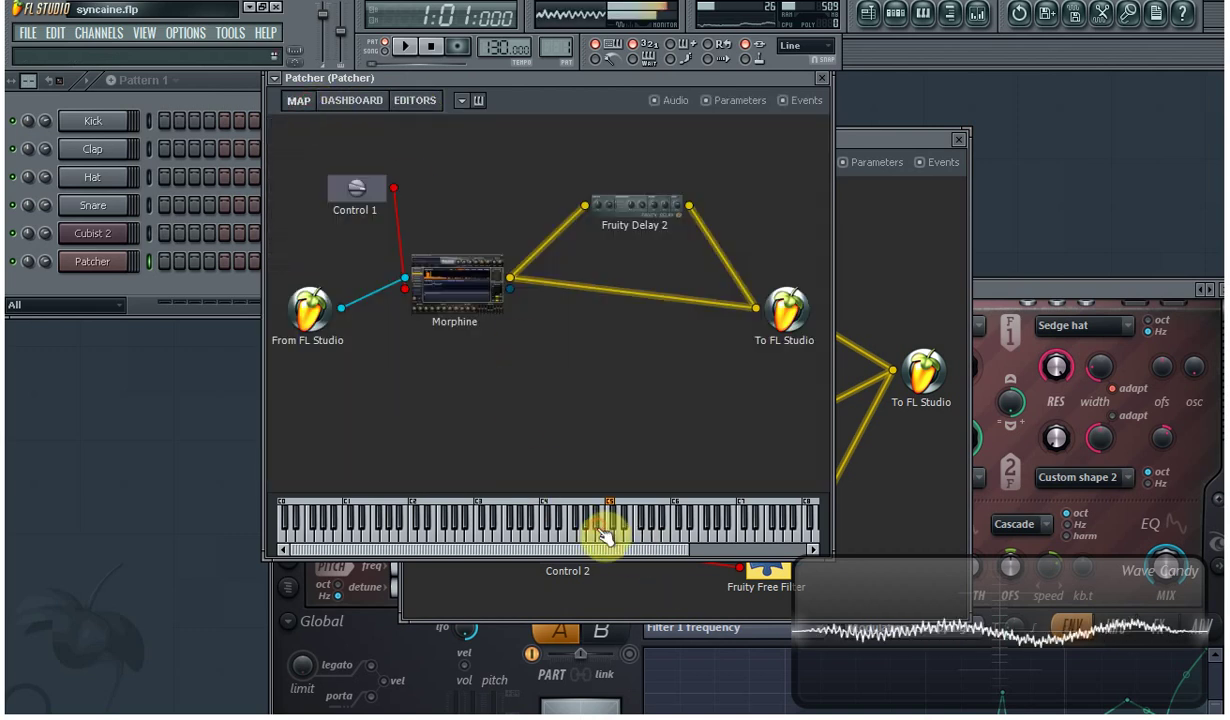
{"action": "left_click", "coordinate": [578, 528]}
{"action": "left_click", "coordinate": [552, 530]}
{"action": "left_click", "coordinate": [530, 533]}
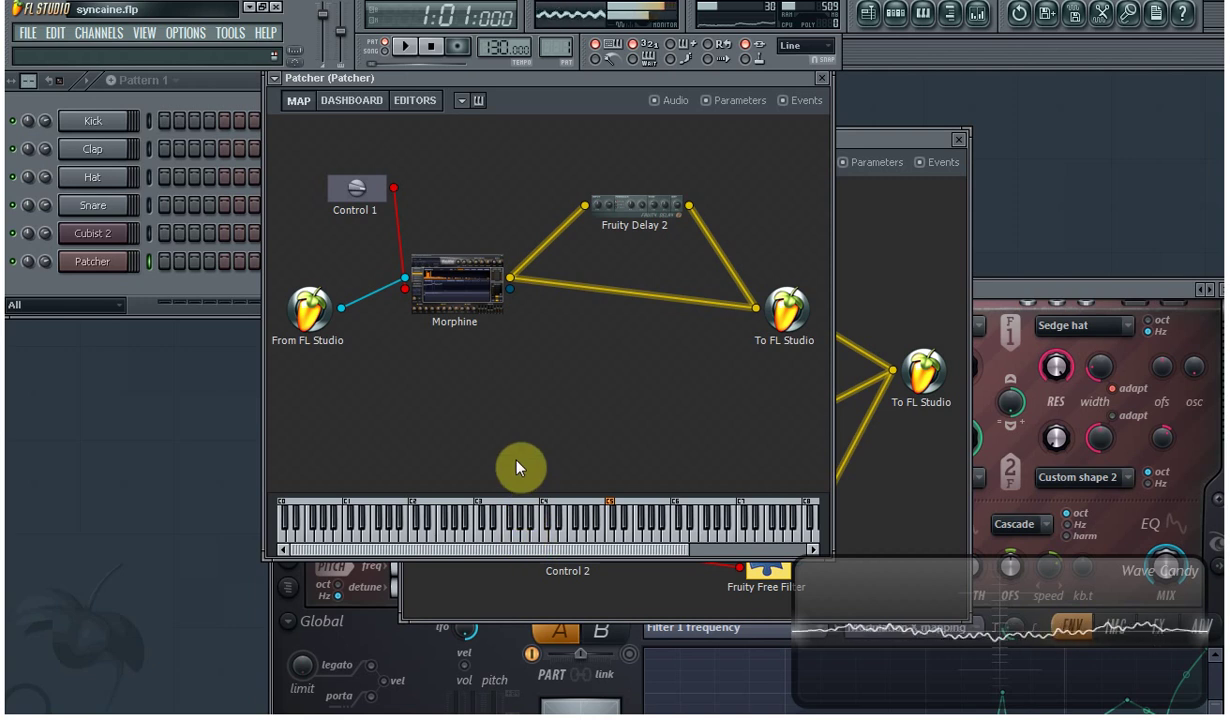
Reposition the Patcher window and the Morphine module, and toggle the display of audio and parameter links.
{"action": "left_click_drag", "start_coordinate": [584, 85], "coordinate": [513, 141]}
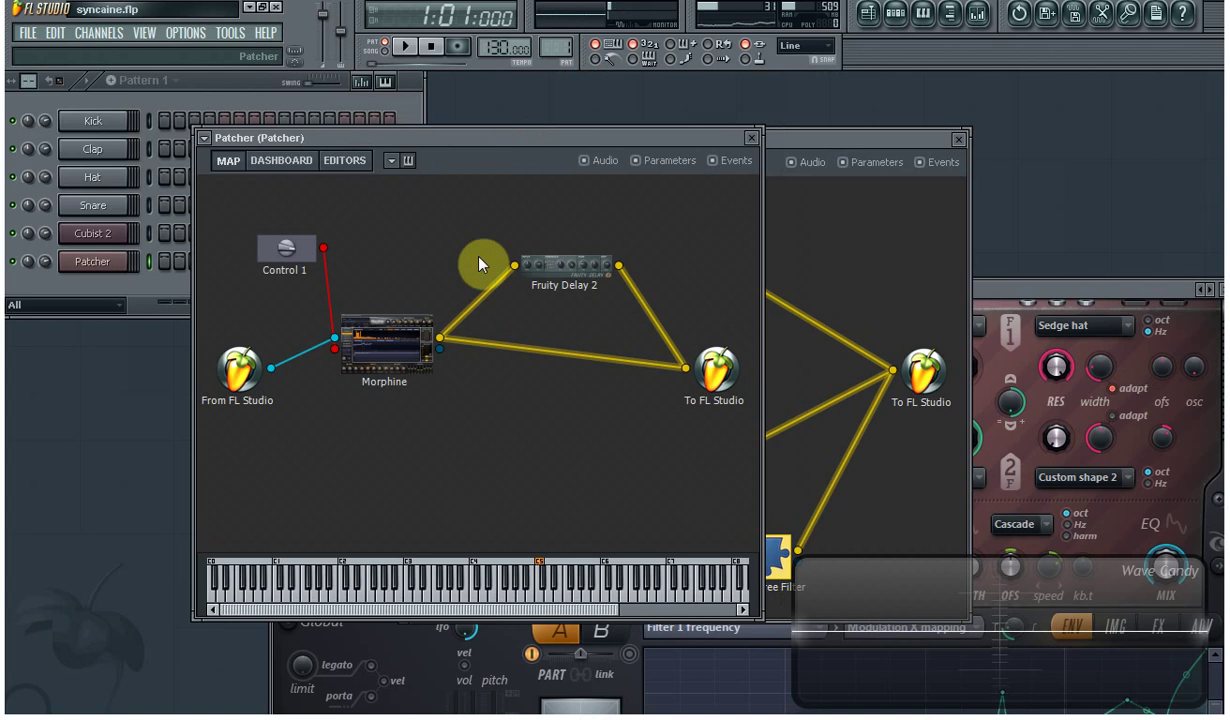
{"action": "left_click_drag", "start_coordinate": [415, 330], "coordinate": [412, 281]}
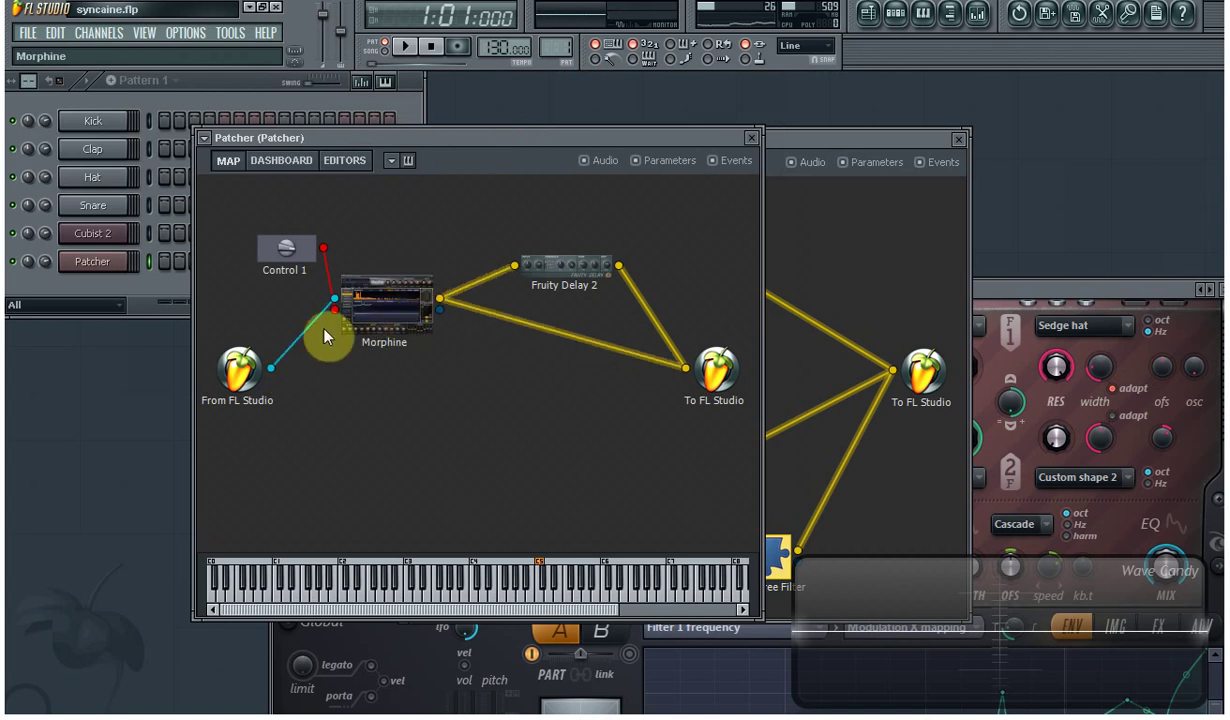
{"action": "left_click", "coordinate": [606, 162]}
{"action": "left_click", "coordinate": [649, 162]}
{"action": "left_click", "coordinate": [606, 162]}
Add a Fruity Free Filter module to the map and place it below and beyond Morphine.
{"action": "right_click", "coordinate": [431, 400]}
{"action": "mouse_move", "coordinate": [470, 405]}
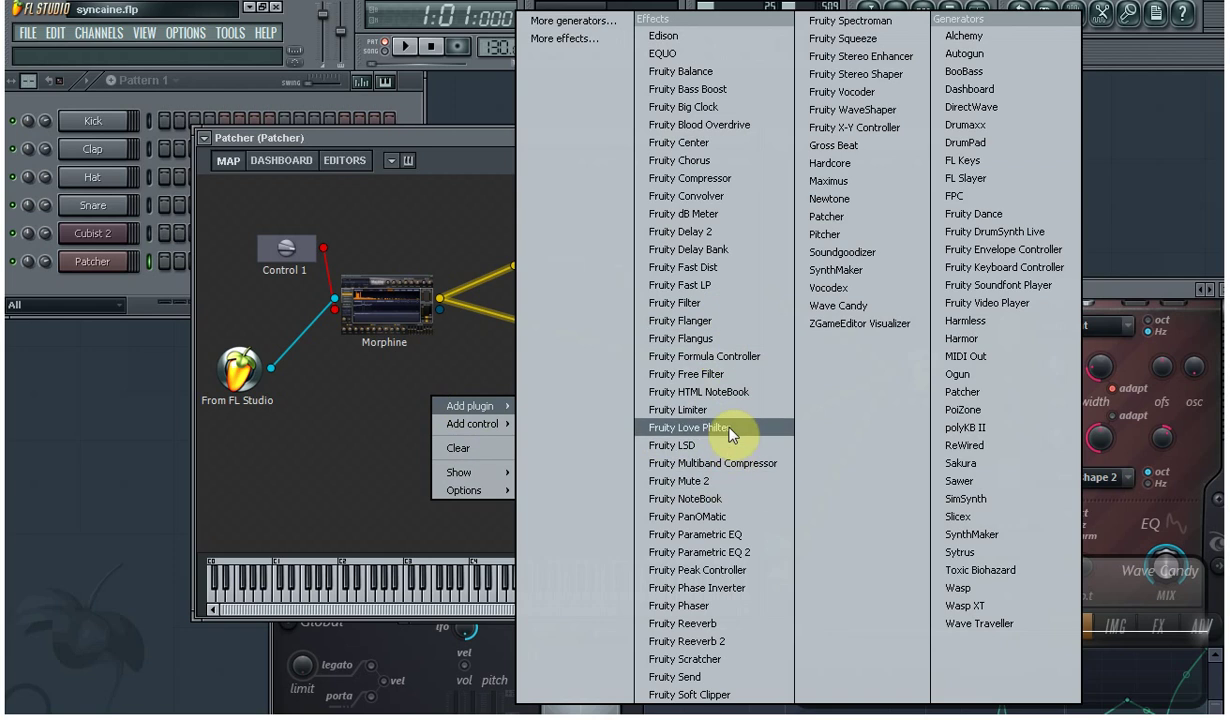
{"action": "left_click", "coordinate": [700, 374]}
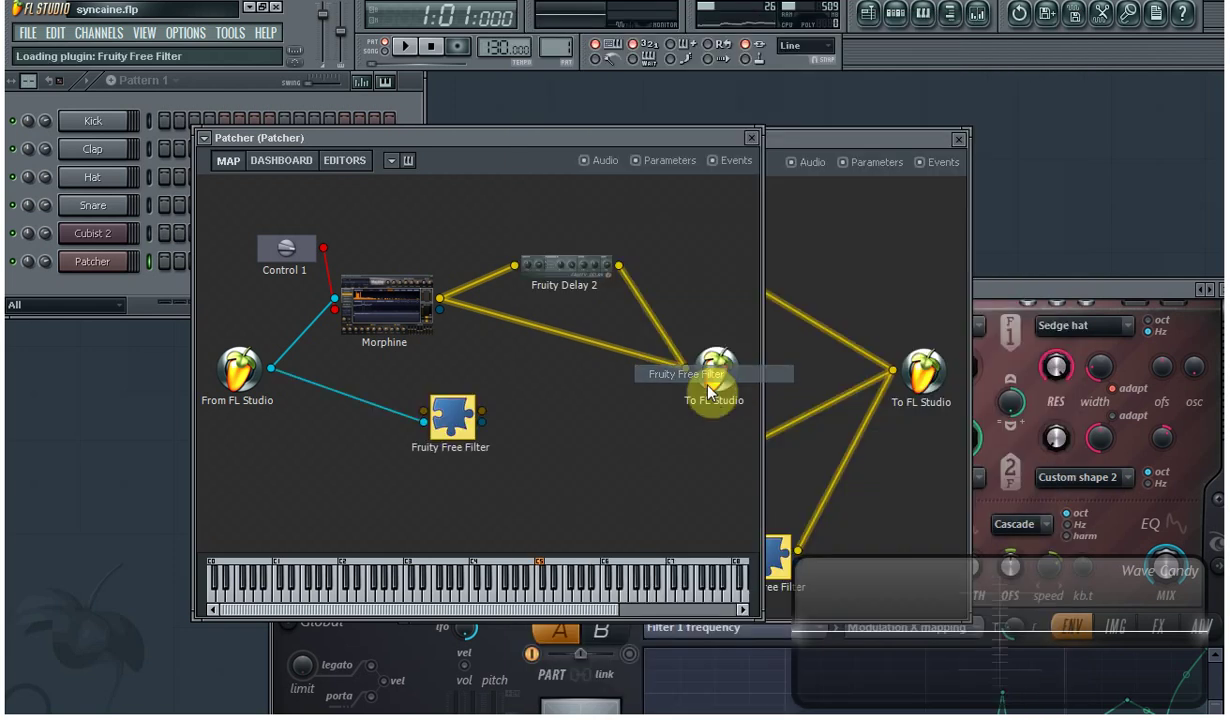
{"action": "left_click_drag", "start_coordinate": [450, 410], "coordinate": [517, 468]}
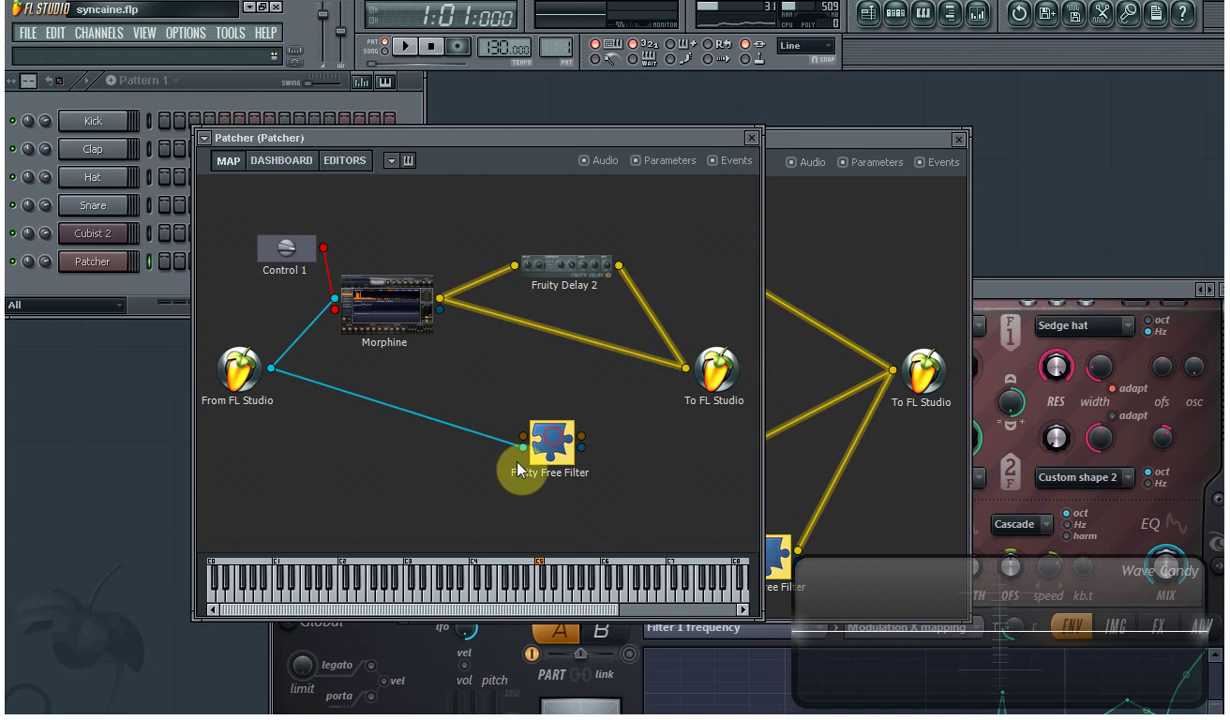
Connect Morphine's MIDI and audio outputs to Fruity Free Filter and route the filter's audio to the FL Studio output.
{"action": "left_click_drag", "start_coordinate": [451, 313], "coordinate": [338, 305]}
{"action": "left_click_drag", "start_coordinate": [512, 447], "coordinate": [480, 457]}
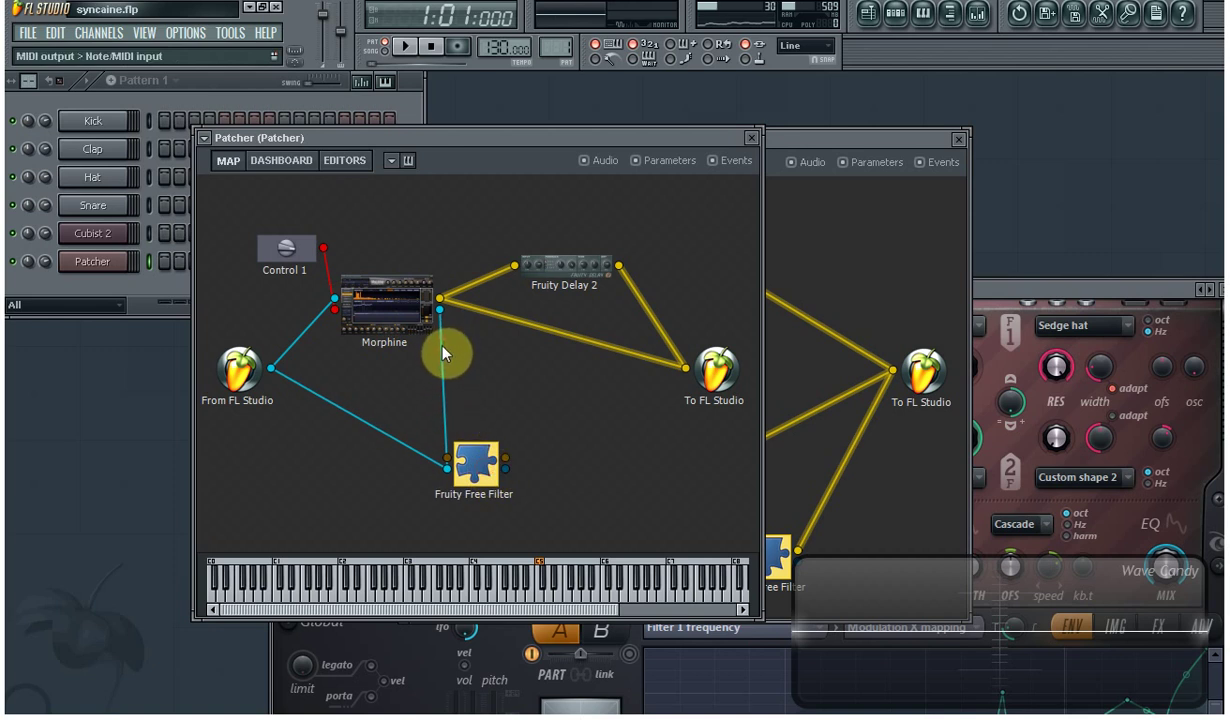
{"action": "left_click_drag", "start_coordinate": [470, 462], "coordinate": [618, 405]}
{"action": "left_click_drag", "start_coordinate": [684, 372], "coordinate": [685, 370]}
{"action": "right_click", "coordinate": [478, 452]}
{"action": "left_click", "coordinate": [468, 398]}
{"action": "left_click_drag", "start_coordinate": [437, 311], "coordinate": [490, 404]}
Add a Fruity Chorus module, connect its MIDI output to Morphine's note input, and place it below From FL Studio.
{"action": "right_click", "coordinate": [399, 486]}
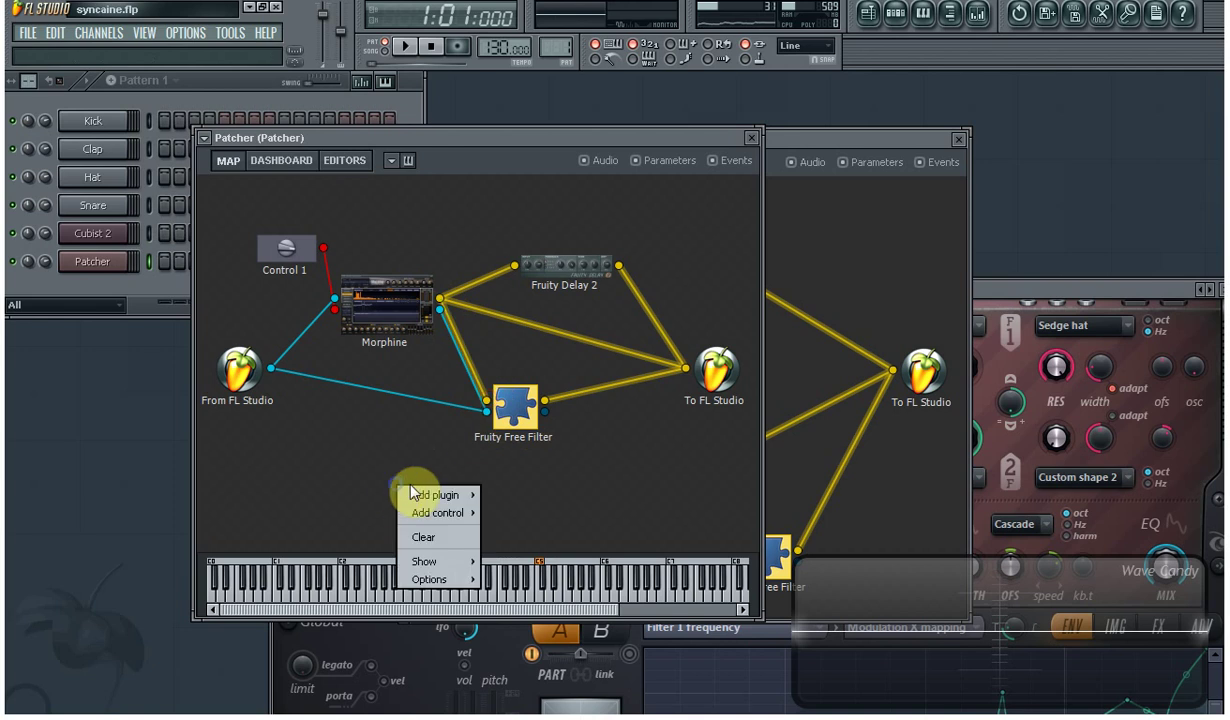
{"action": "mouse_move", "coordinate": [440, 495]}
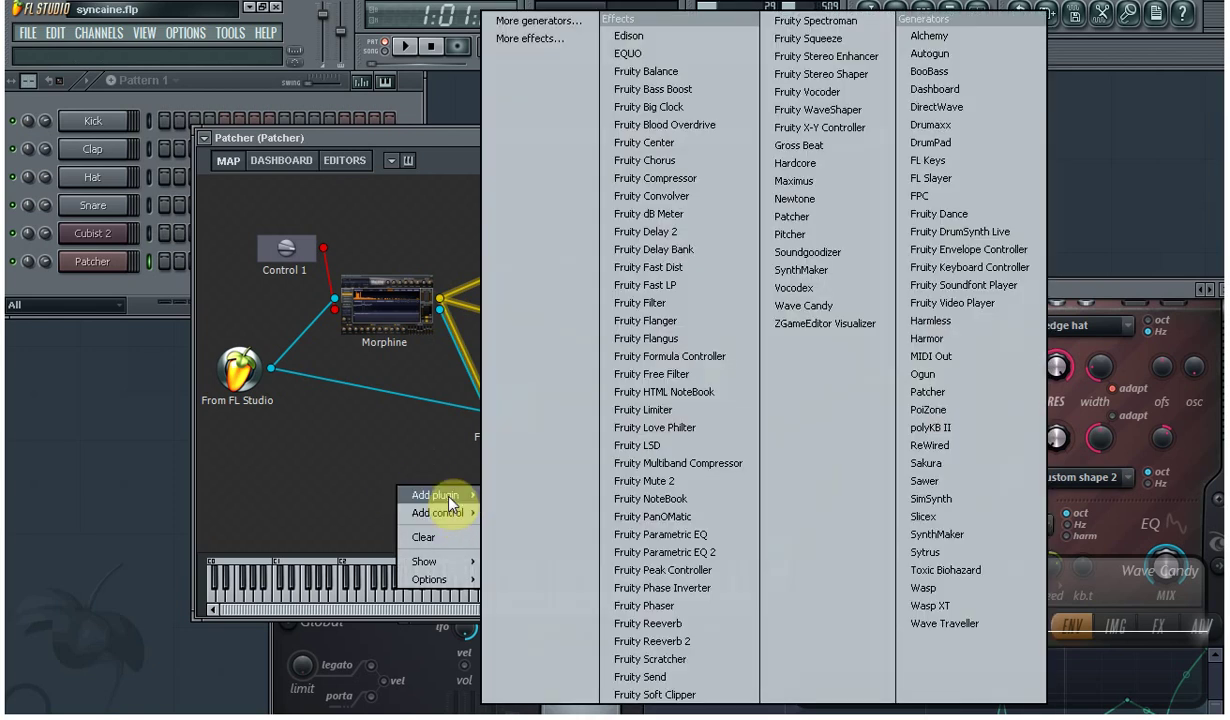
{"action": "left_click", "coordinate": [662, 161]}
{"action": "left_click_drag", "start_coordinate": [426, 494], "coordinate": [336, 300]}
{"action": "left_click_drag", "start_coordinate": [375, 465], "coordinate": [312, 463]}
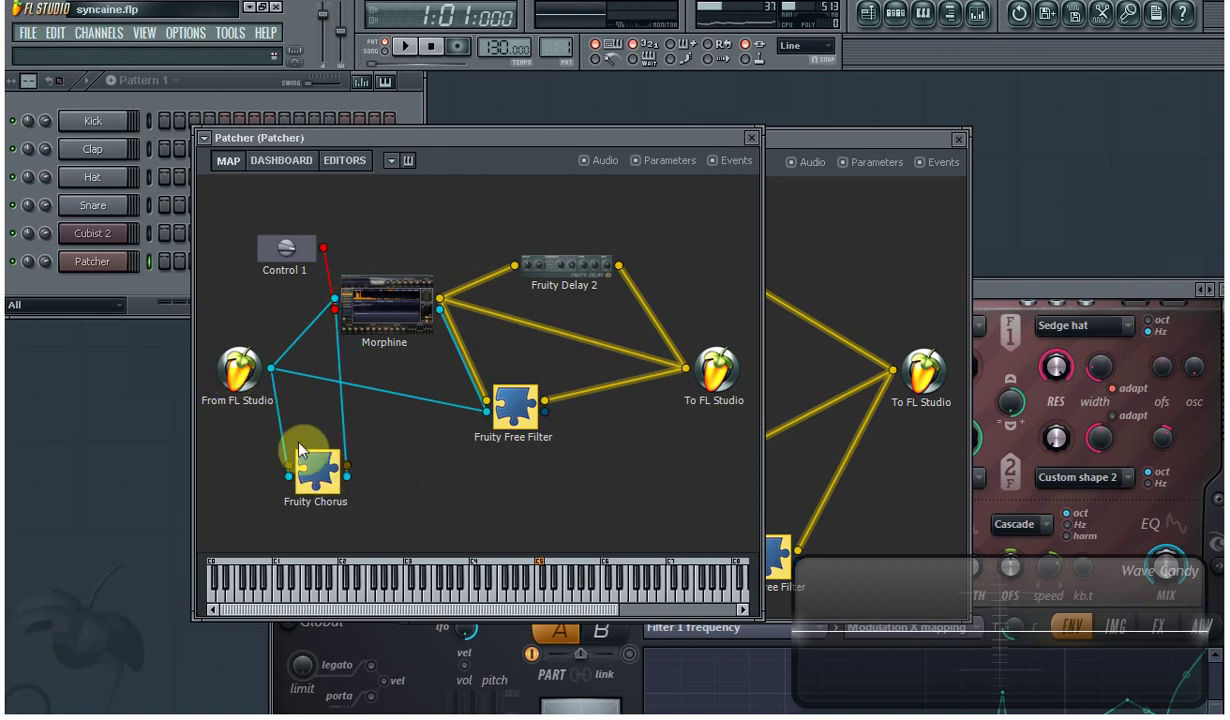